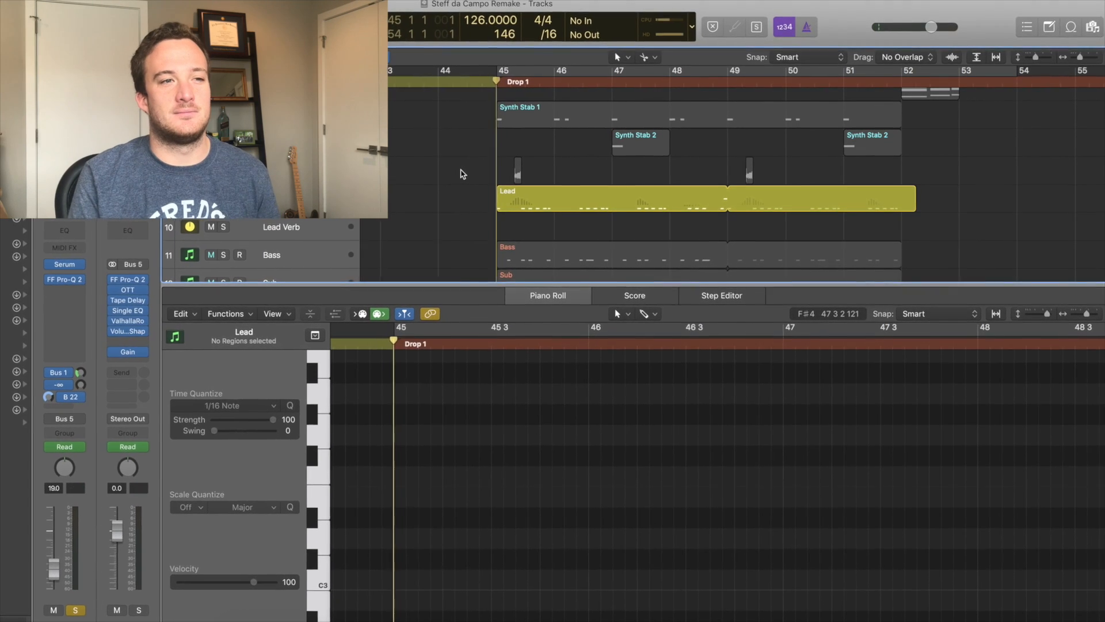
# Step: Play the soloed Lead part through Drop 1 and stop playback
pyautogui.press('space')
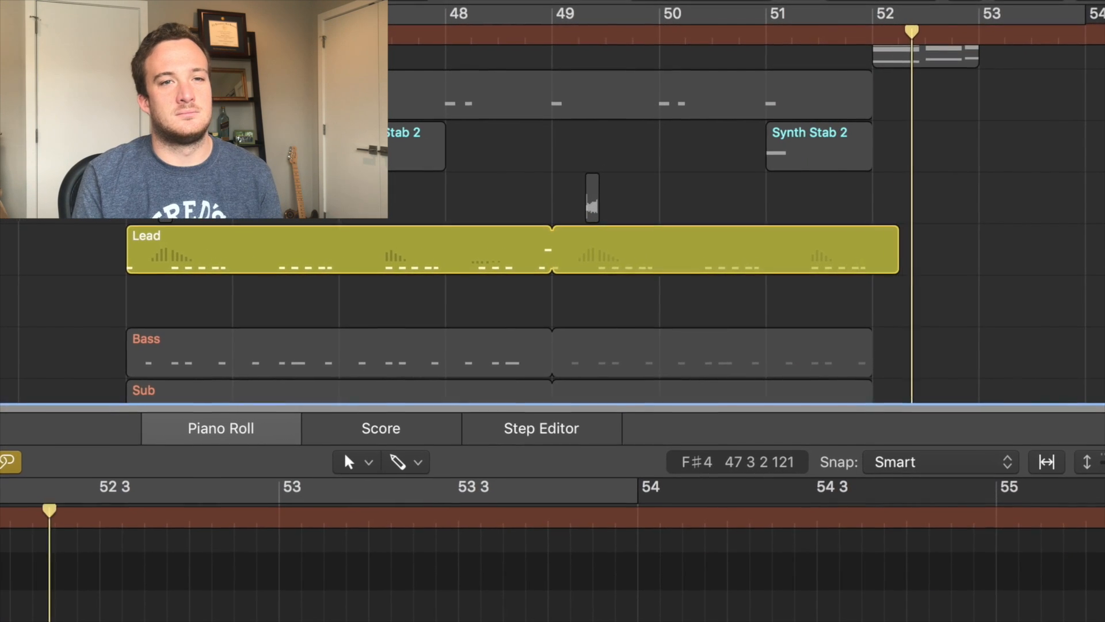
pyautogui.press('space')
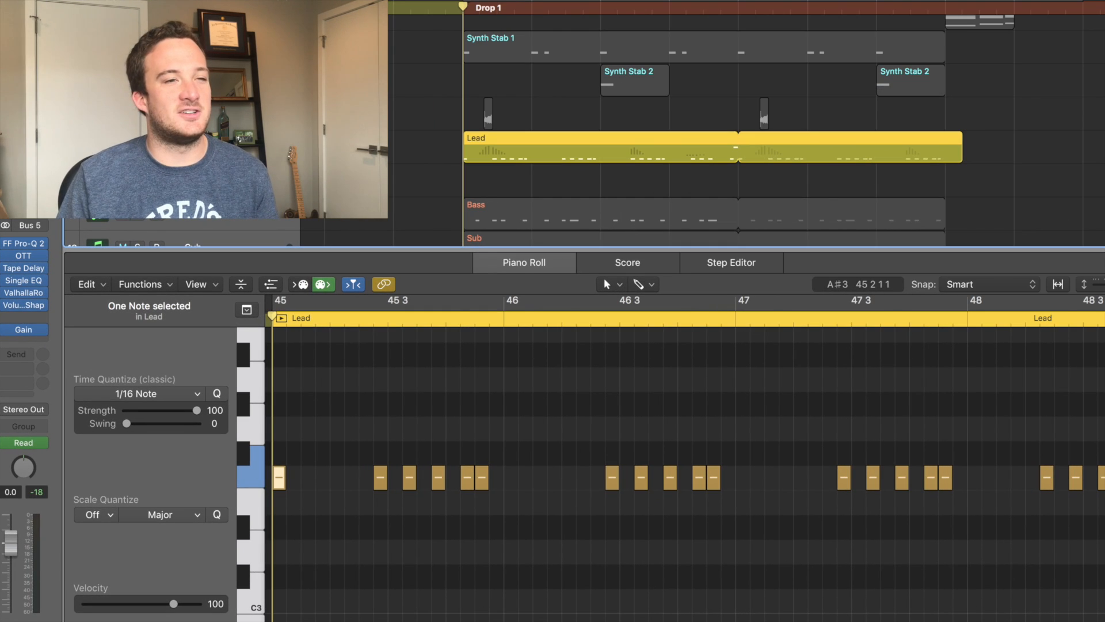
# Step: Open the Lead track's Serum patch and zoom in on the Envelope 2 shape that modulates the filter cutoff
pyautogui.press('v')
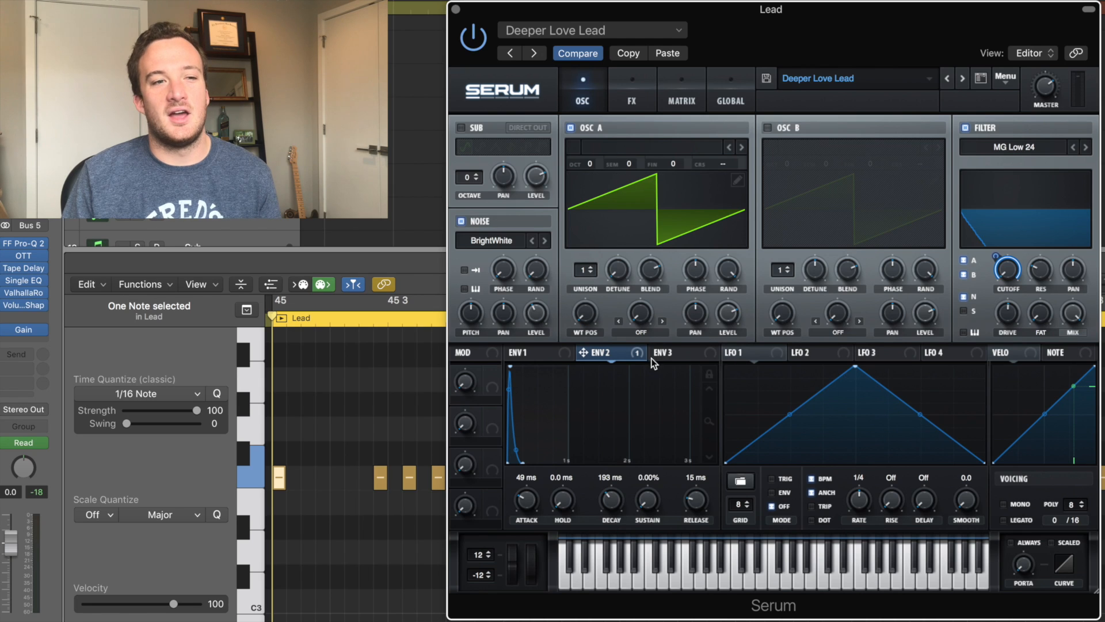
pyautogui.moveTo(610, 354)
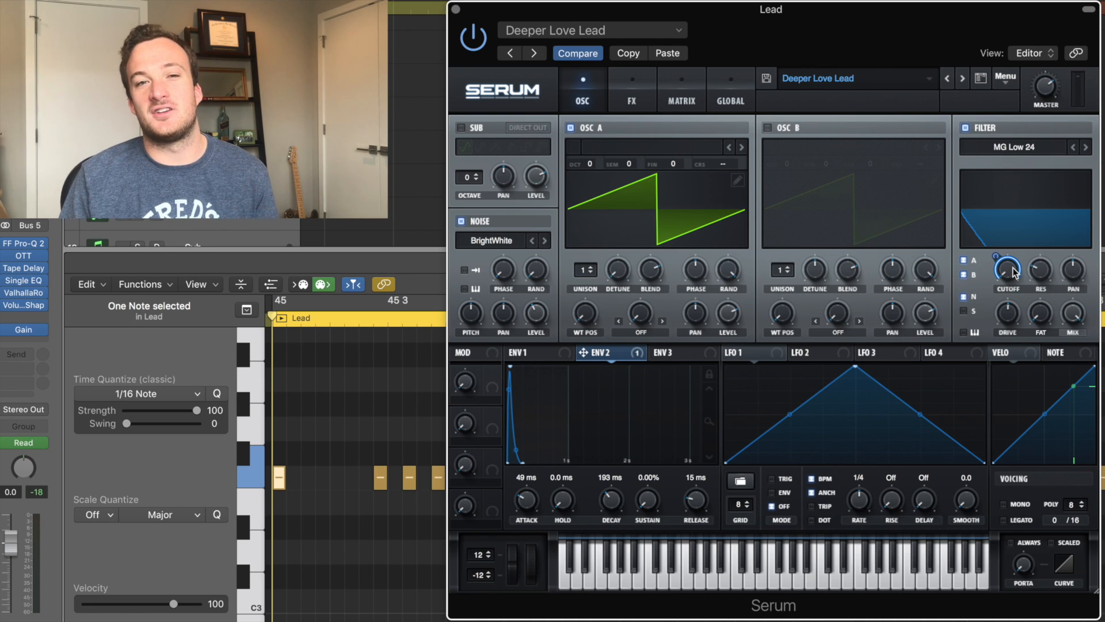
pyautogui.click(710, 374)
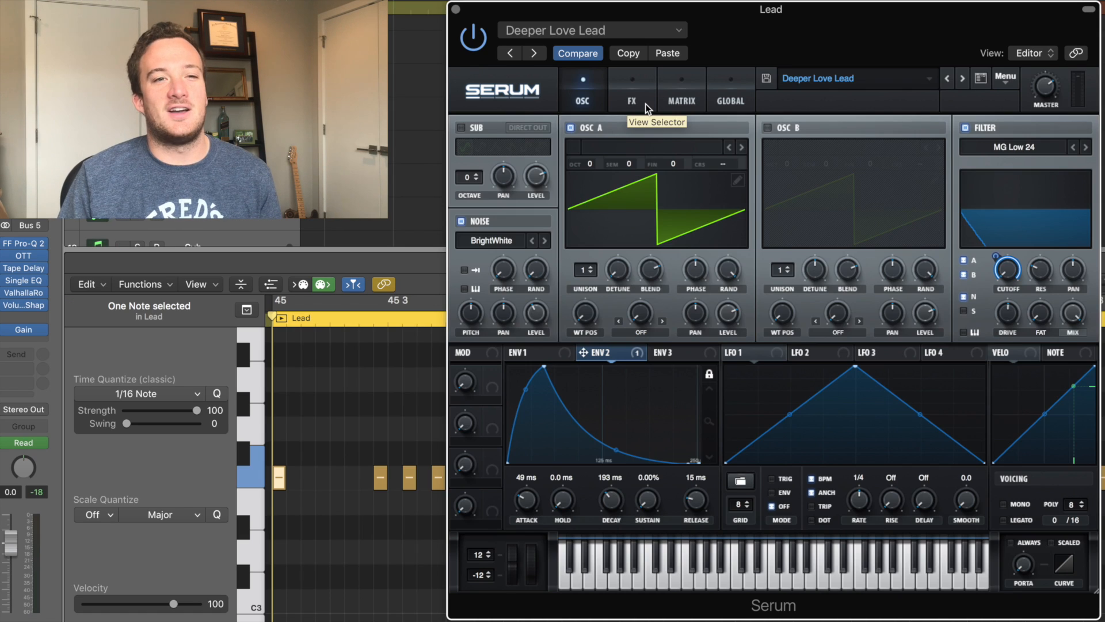
# Step: Show Serum's effects rack and compare the lead with the multiband compressor bypassed and re-enabled
pyautogui.click(645, 104)
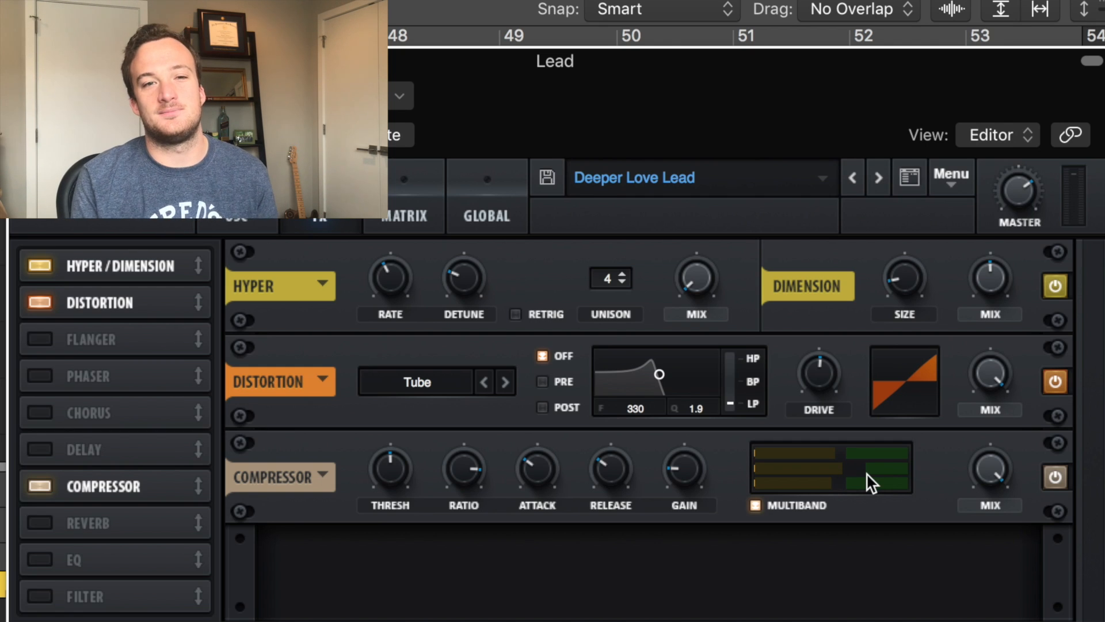
pyautogui.click(1054, 477)
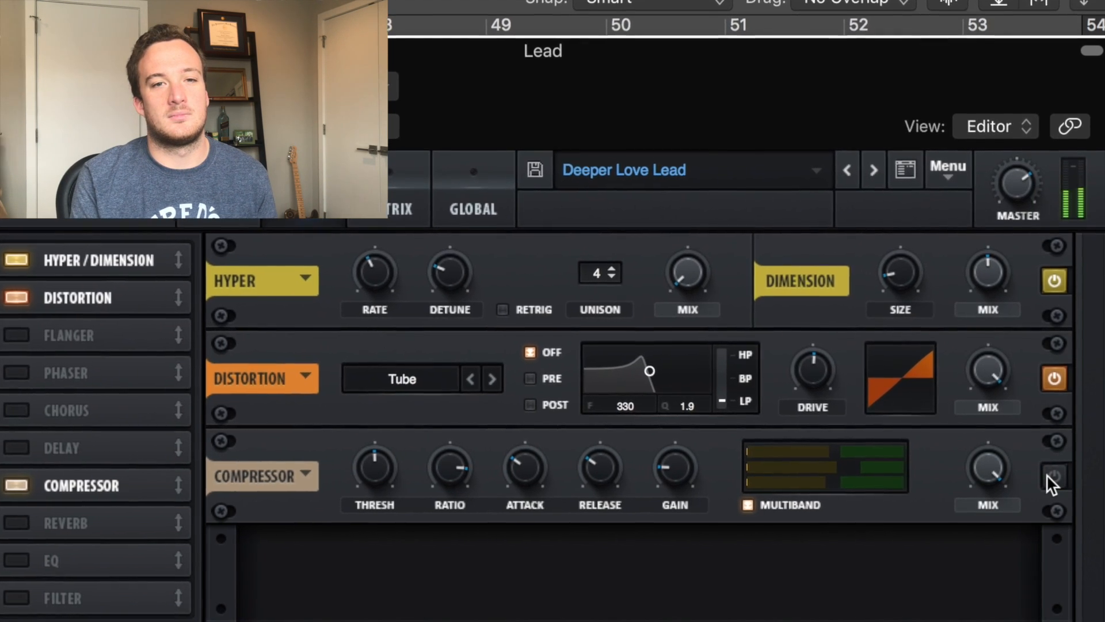
pyautogui.click(1047, 473)
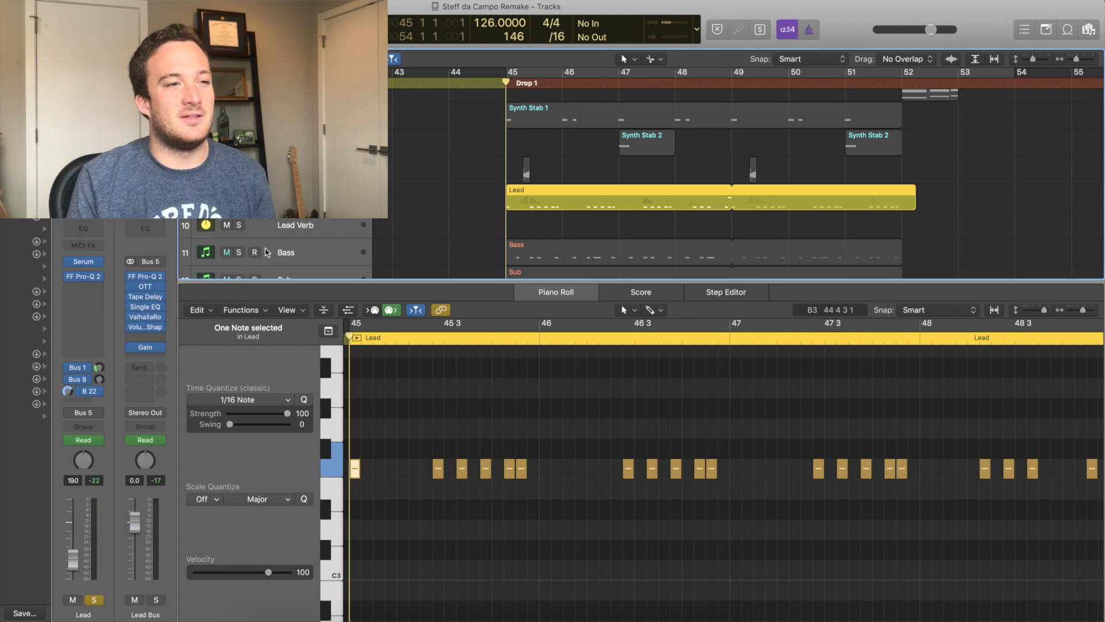
# Step: Display the Lead region's Pitch Bend data below its notes and check the pitch bend range in Serum
pyautogui.click(349, 310)
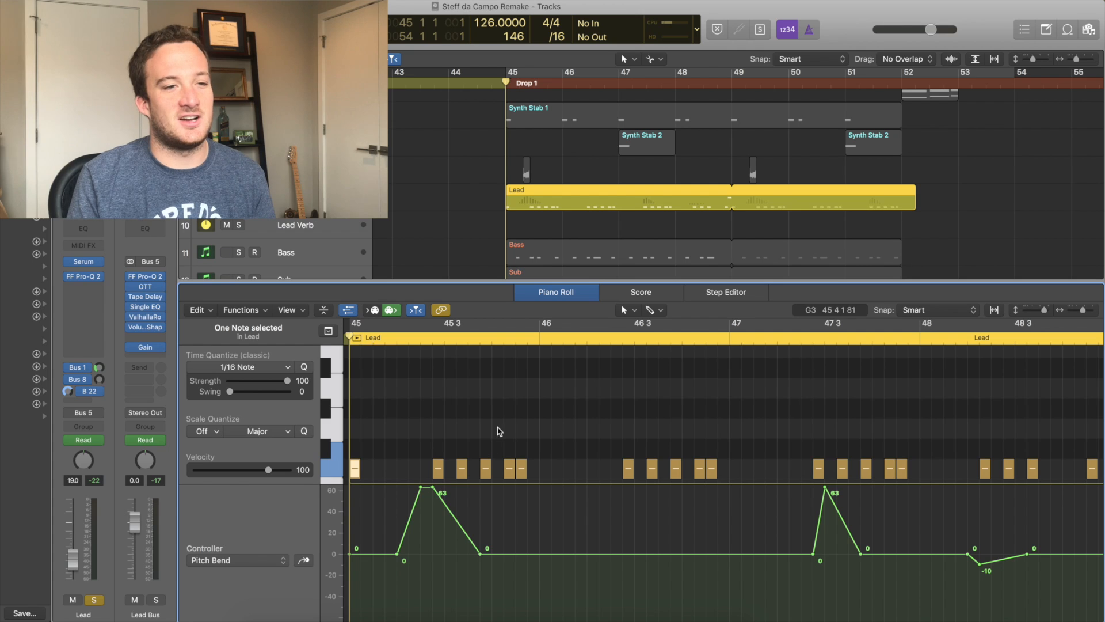
pyautogui.scroll(-4, 500, 431)
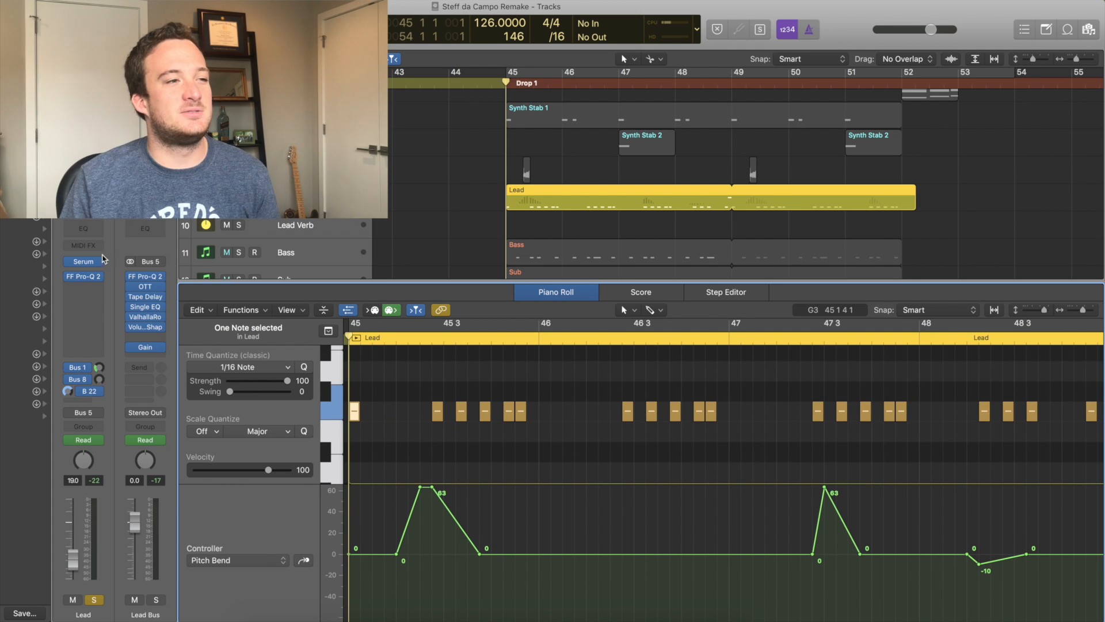
pyautogui.click(85, 262)
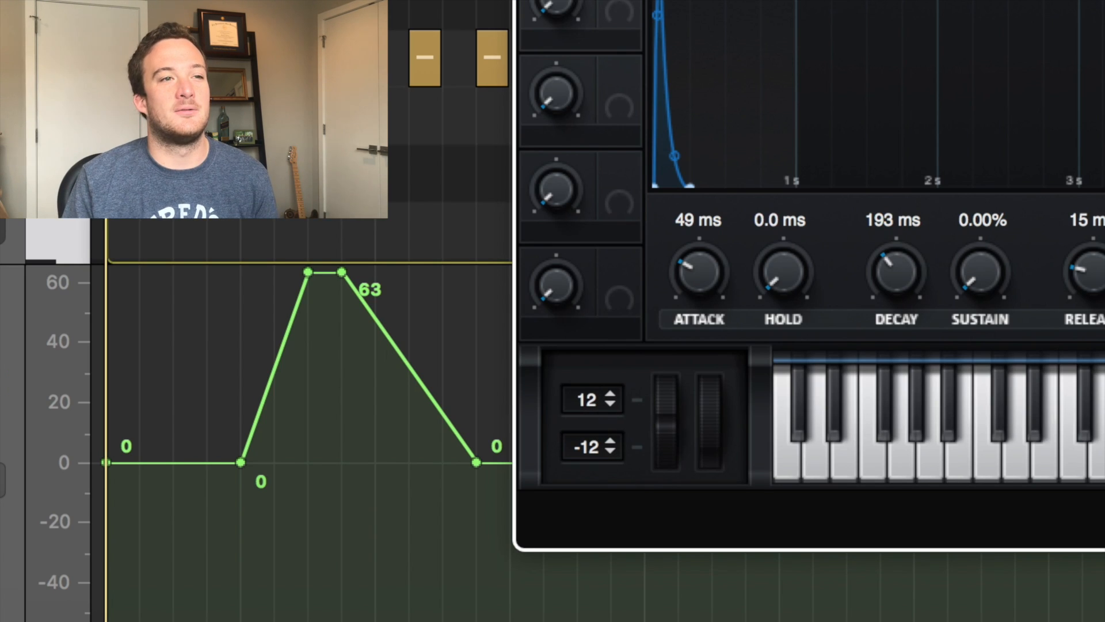
pyautogui.press('super+w')
pyautogui.scroll(-1, 271, 337)
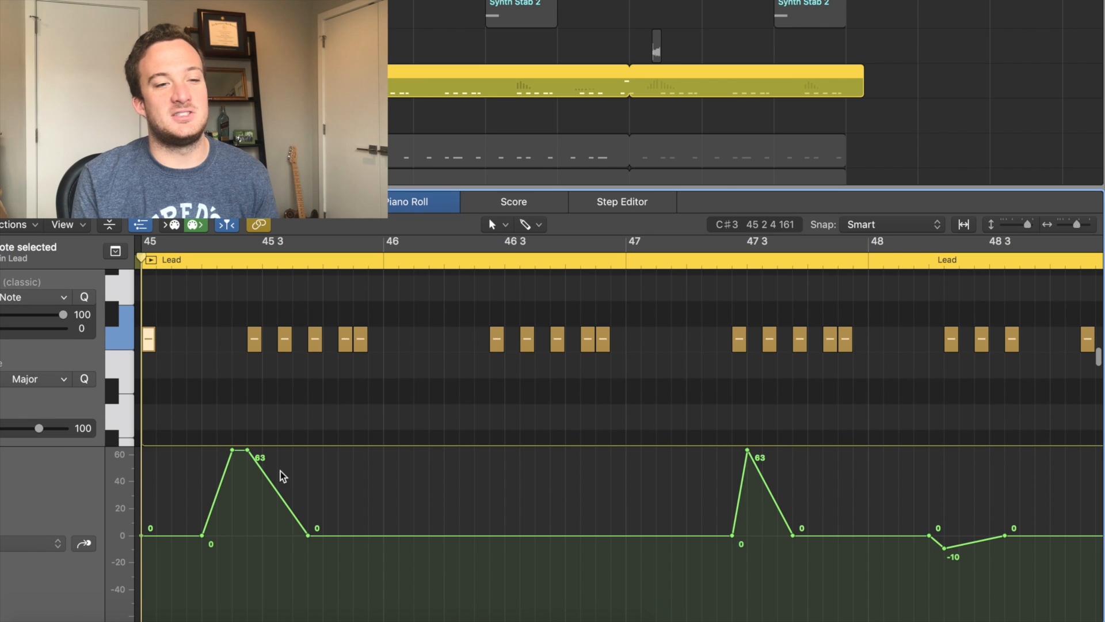
# Step: Review the Lead notes against the pitch bend curve and play the part
pyautogui.scroll(-5, 553, 569)
pyautogui.scroll(4, 553, 569)
pyautogui.scroll(-1, 553, 569)
pyautogui.press('space')
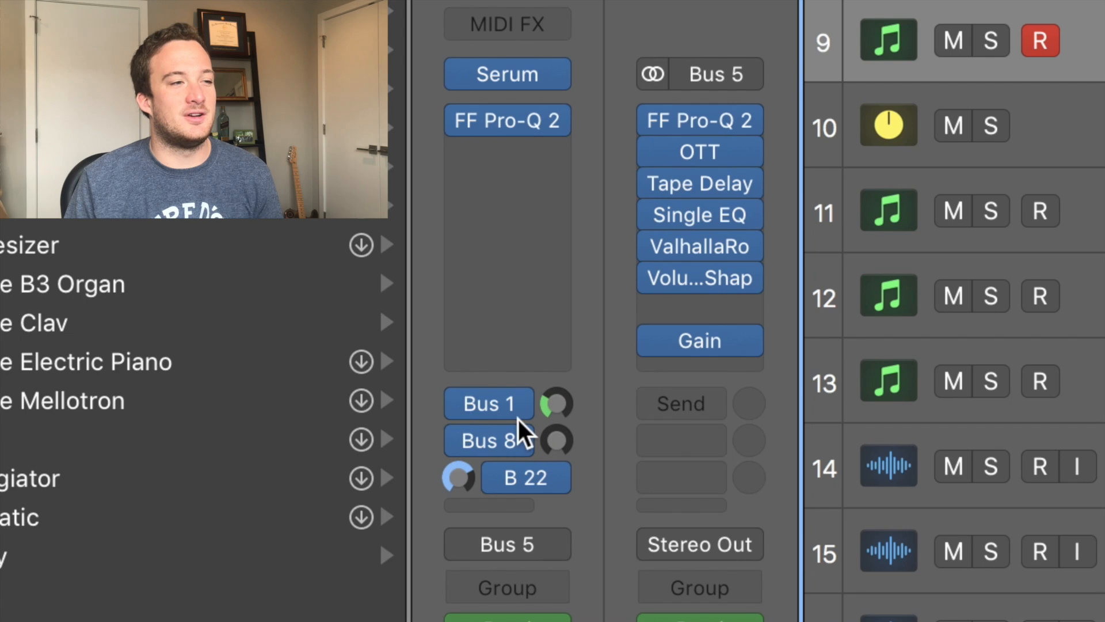
# Step: Show the Lead Verb channel fed by the Bus 1 send and open its TransX Multi plug-in
pyautogui.click(516, 409)
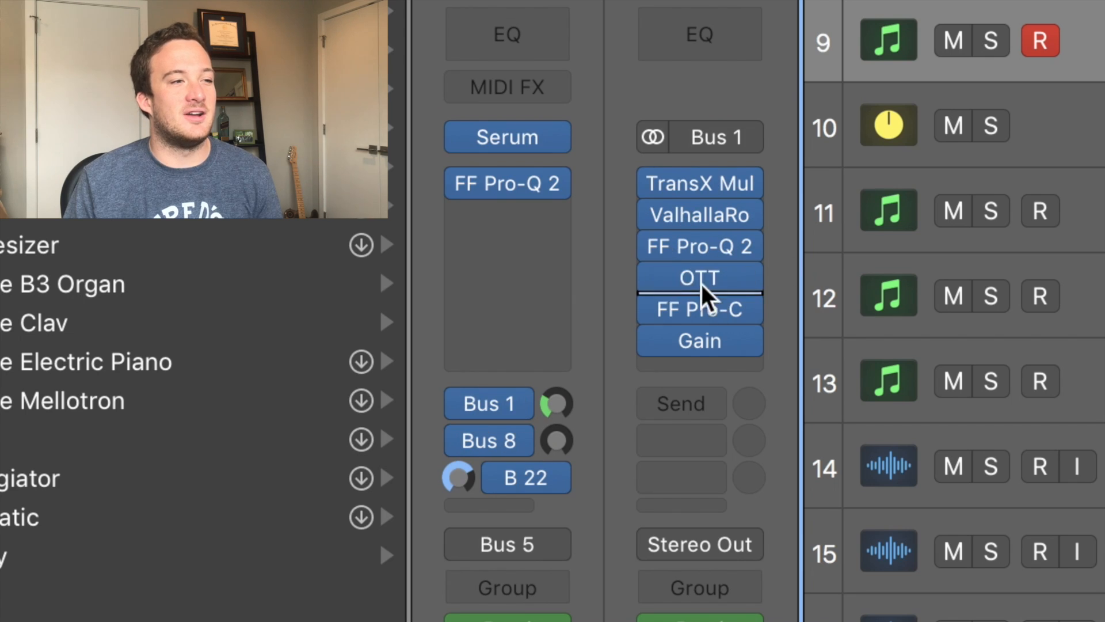
pyautogui.moveTo(707, 180)
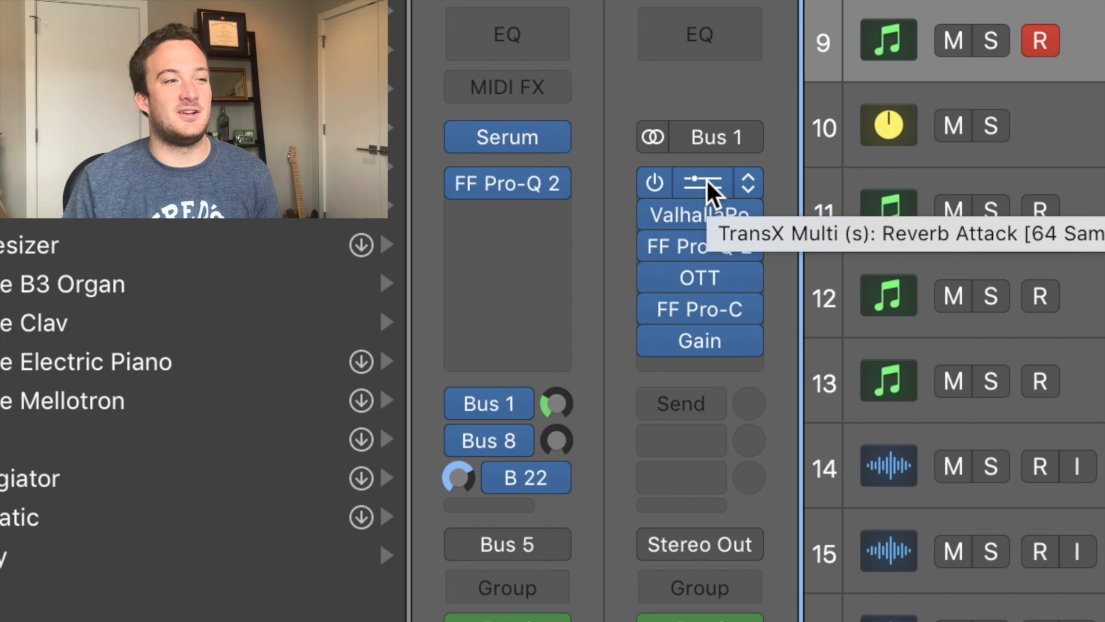
pyautogui.click(707, 181)
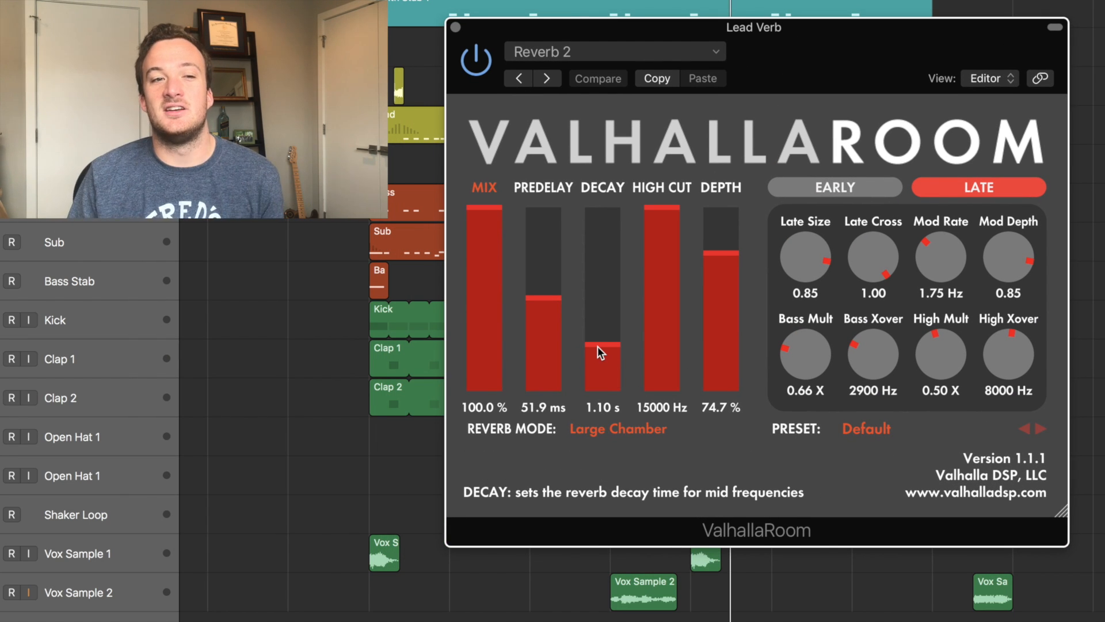
# Step: Examine Lead Verb's ValhallaRoom high cut, Pro-Q 2 low cut and OTT depth
pyautogui.moveTo(658, 233); pyautogui.dragTo(659, 198)
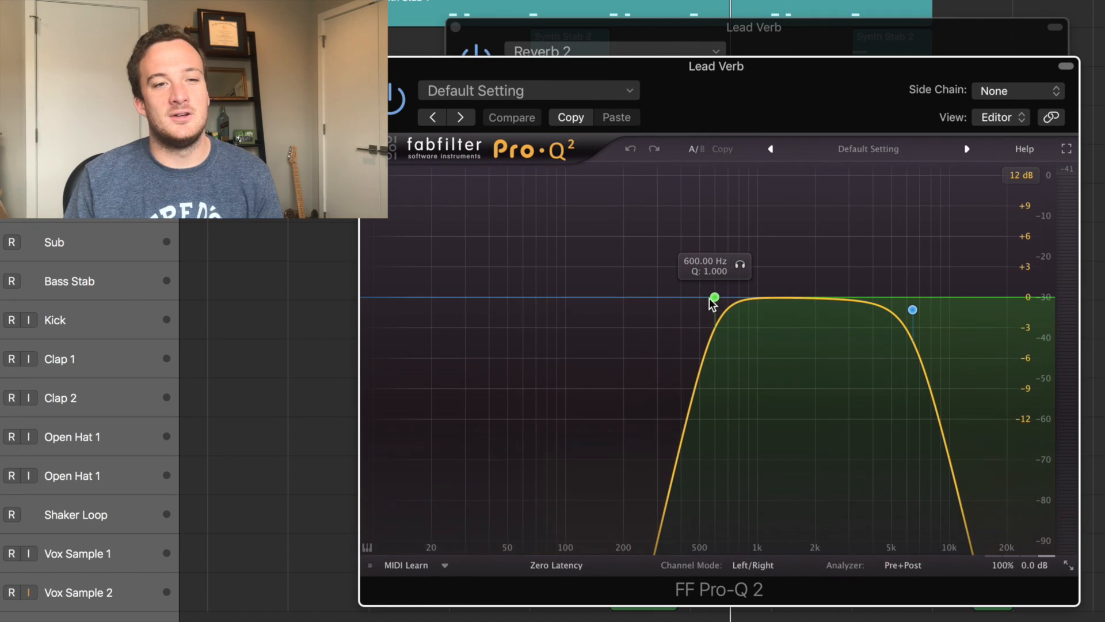
pyautogui.click(714, 299)
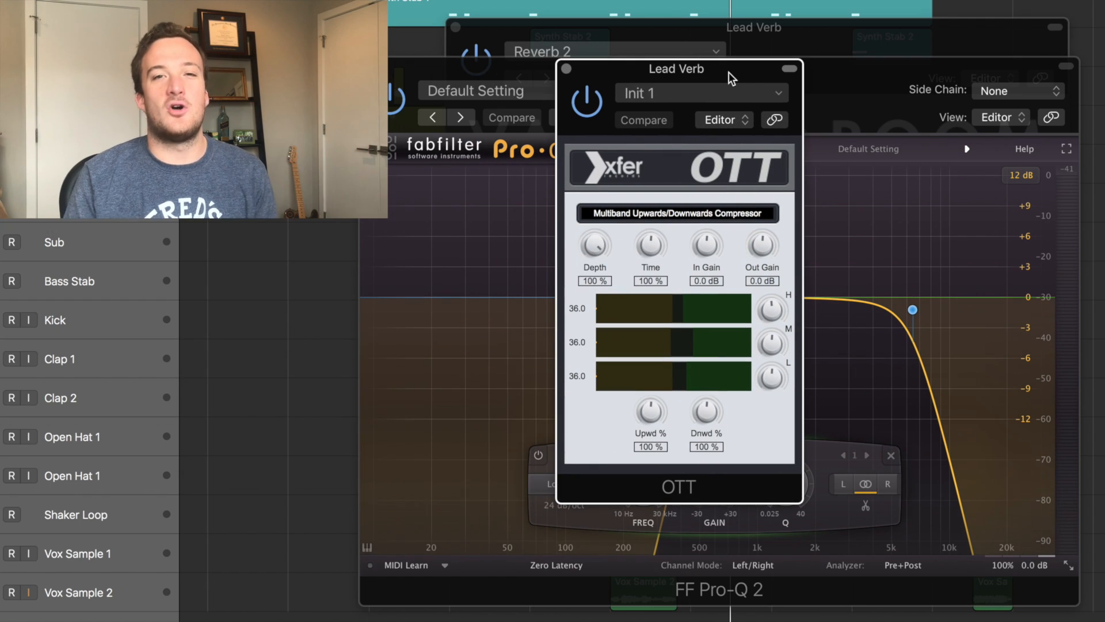
pyautogui.moveTo(591, 248); pyautogui.dragTo(581, 165)
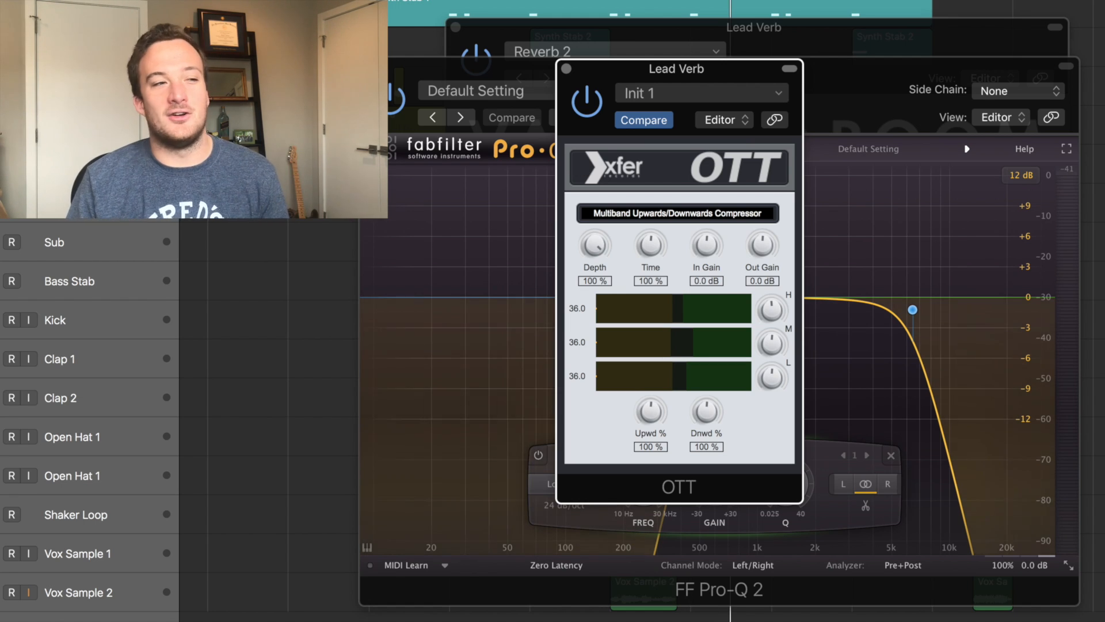
# Step: Examine the Pro-C compressor on Lead Verb and the list of sources for its side chain
pyautogui.moveTo(0, 0); pyautogui.dragTo(778, 129)
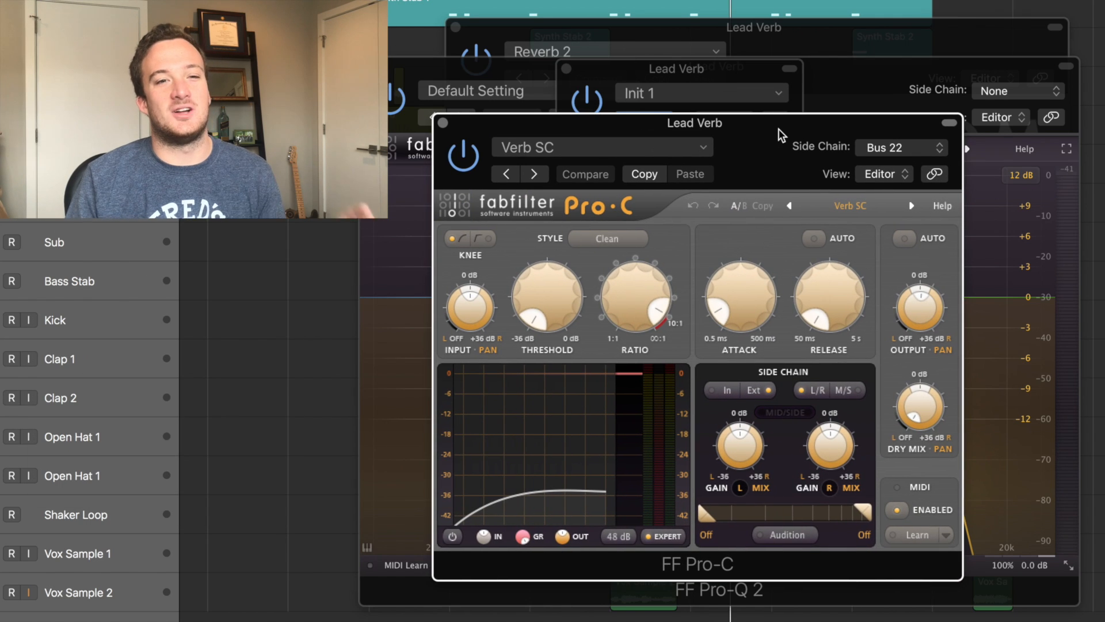
pyautogui.click(850, 149)
pyautogui.click(766, 154)
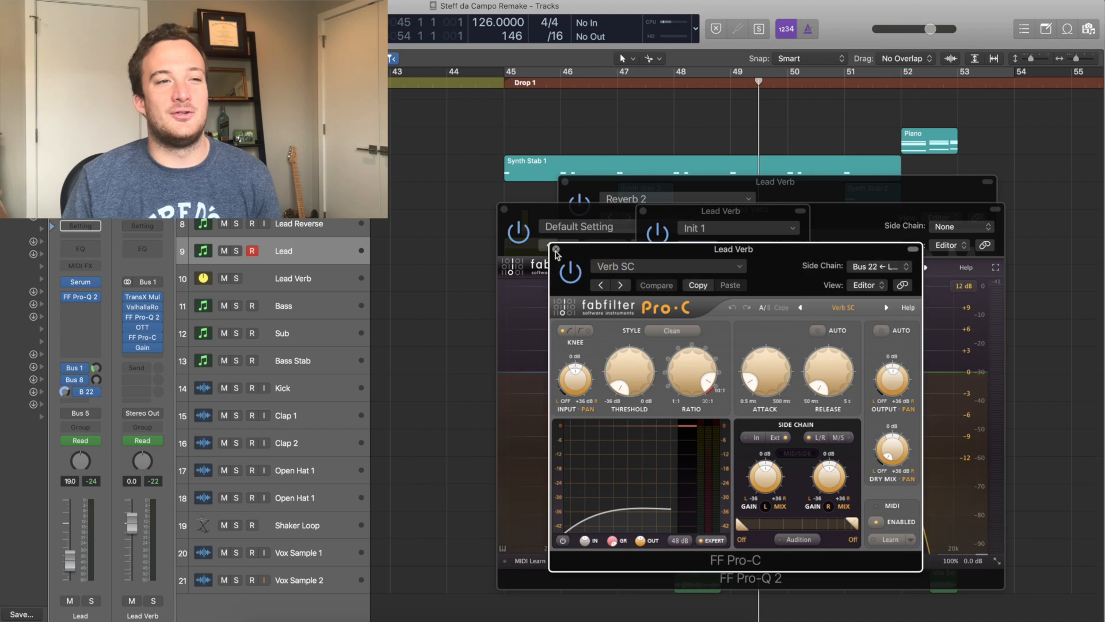
# Step: Close all open Lead Verb plug-in windows
pyautogui.click(442, 123)
pyautogui.click(505, 211)
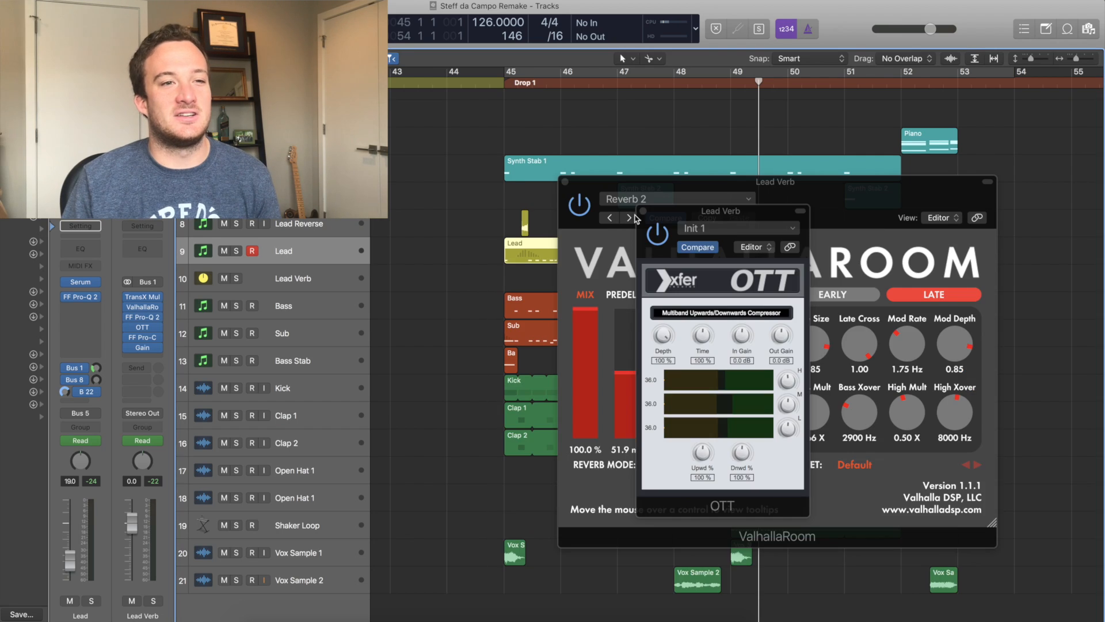
pyautogui.click(639, 209)
pyautogui.click(567, 182)
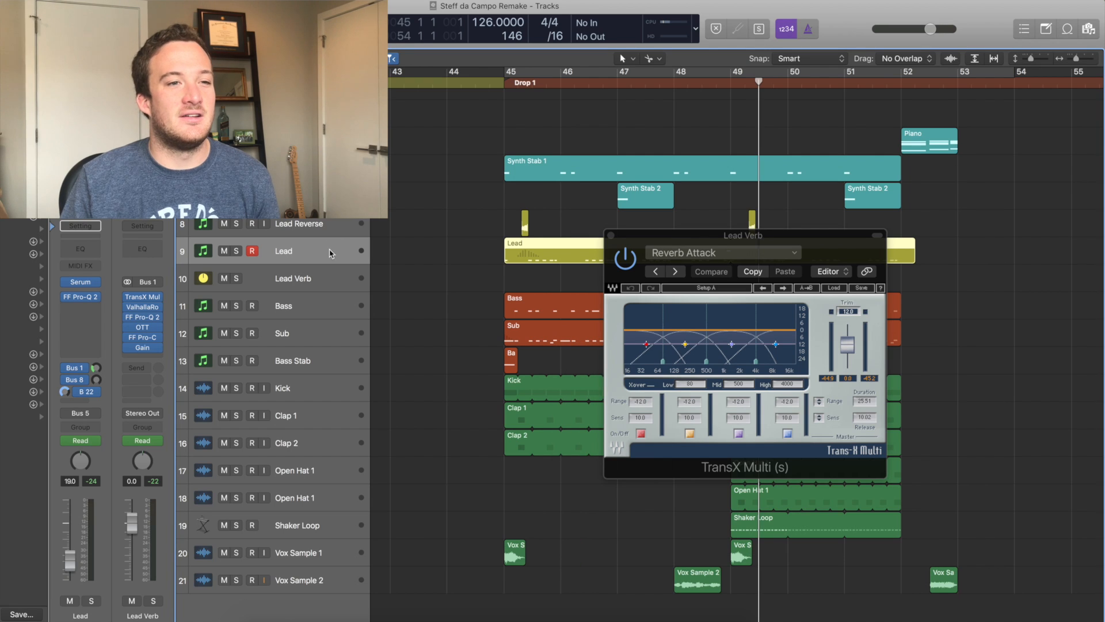
pyautogui.click(611, 237)
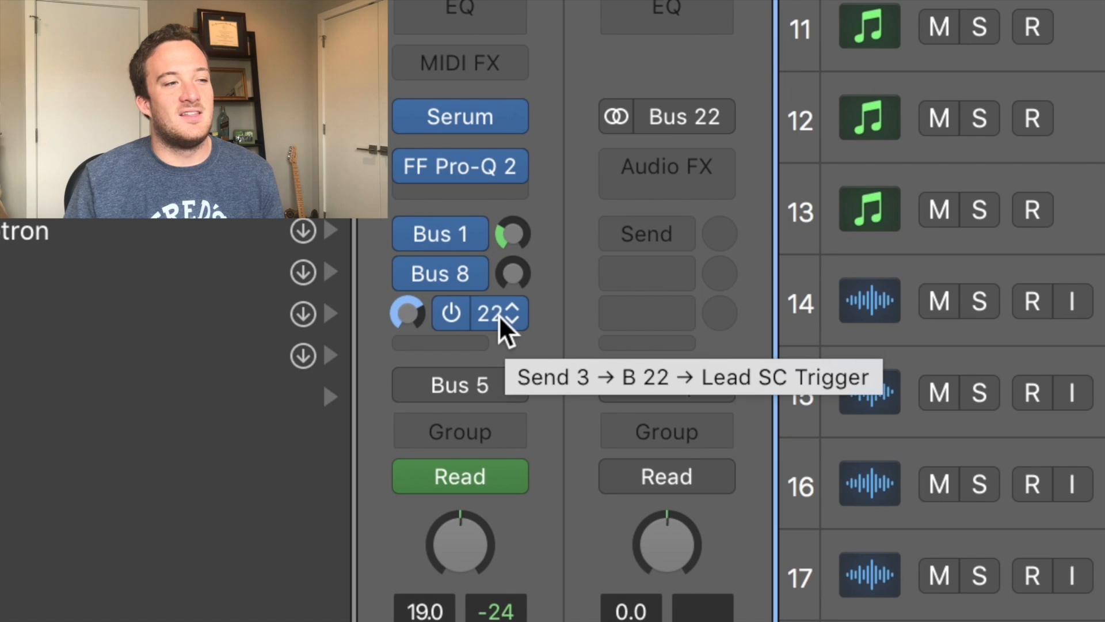
# Step: Set the Lead track's Bus 22 send to Pre Fader with a level of 0 dB
pyautogui.click(499, 315)
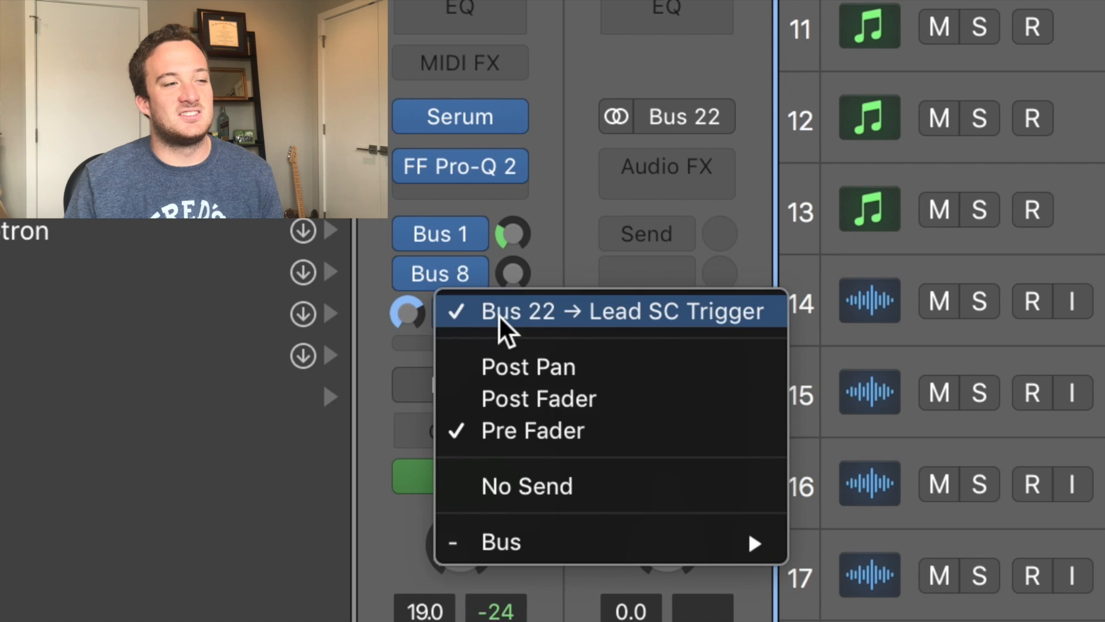
pyautogui.click(510, 423)
pyautogui.doubleClick(395, 306)
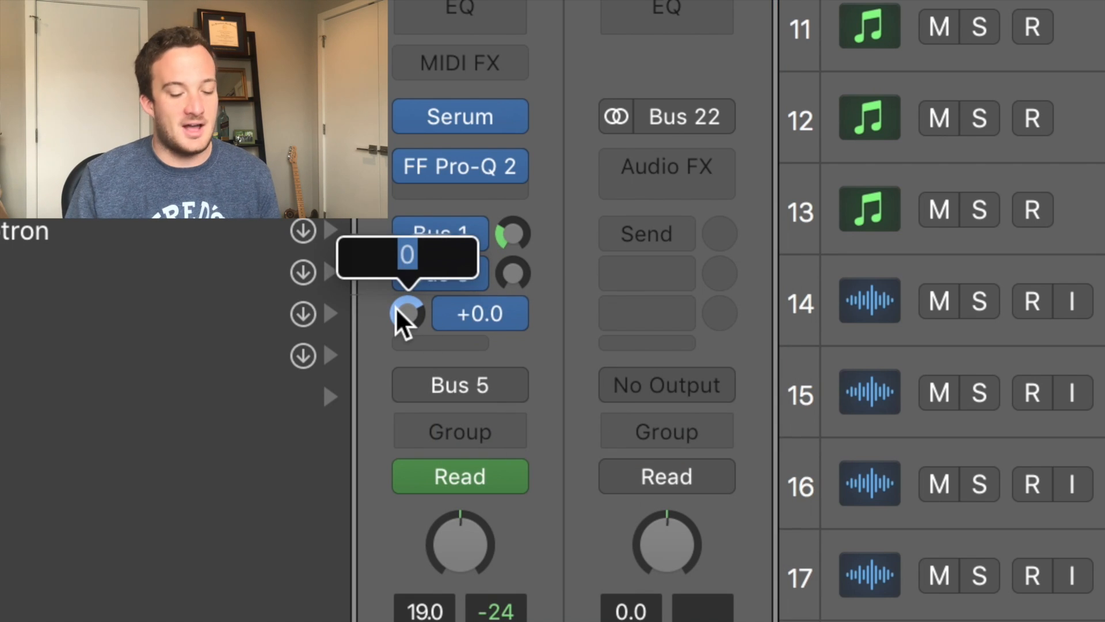
pyautogui.write('0')
pyautogui.press('Return')
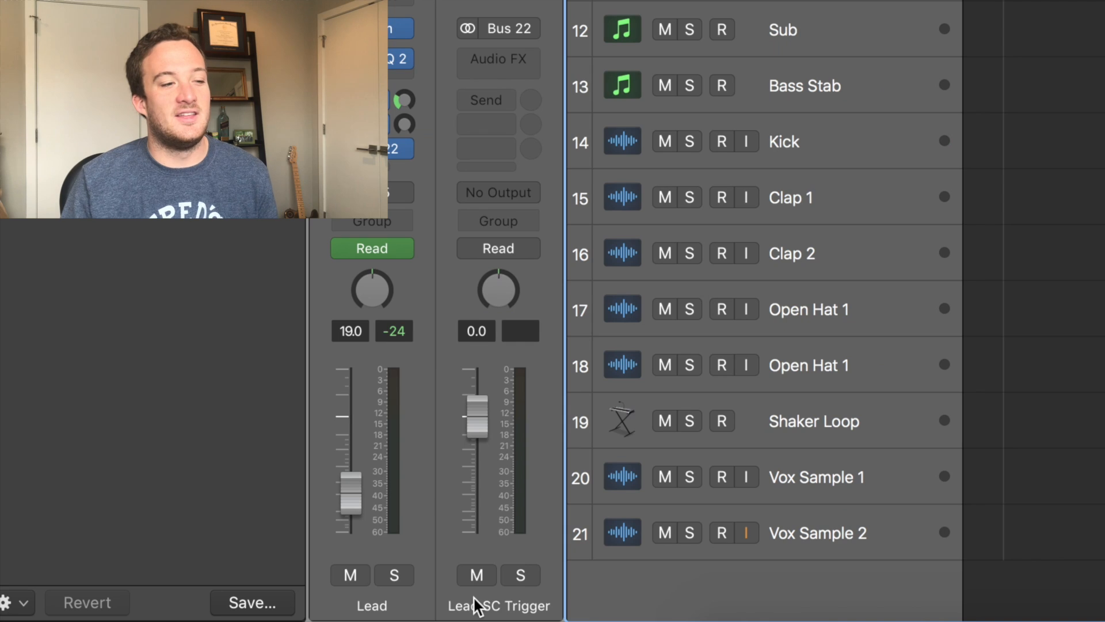
# Step: Name the Bus 22 aux channel Lead SC Trigger and set its output to No Output
pyautogui.doubleClick(475, 605)
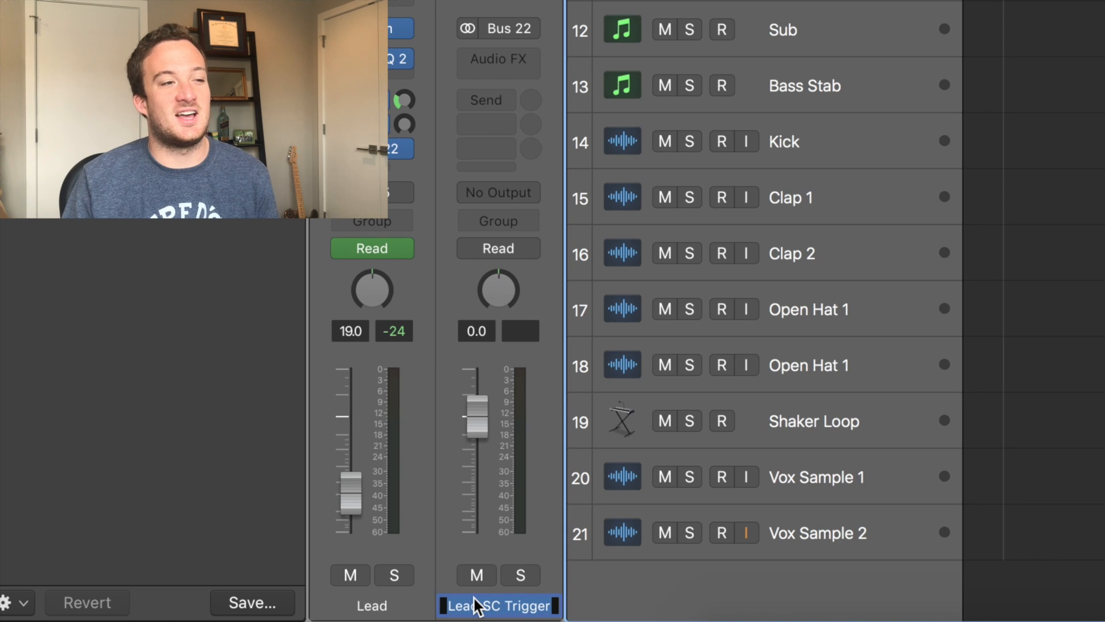
pyautogui.press('Return')
pyautogui.click(492, 200)
pyautogui.click(493, 199)
pyautogui.click(499, 195)
pyautogui.click(502, 199)
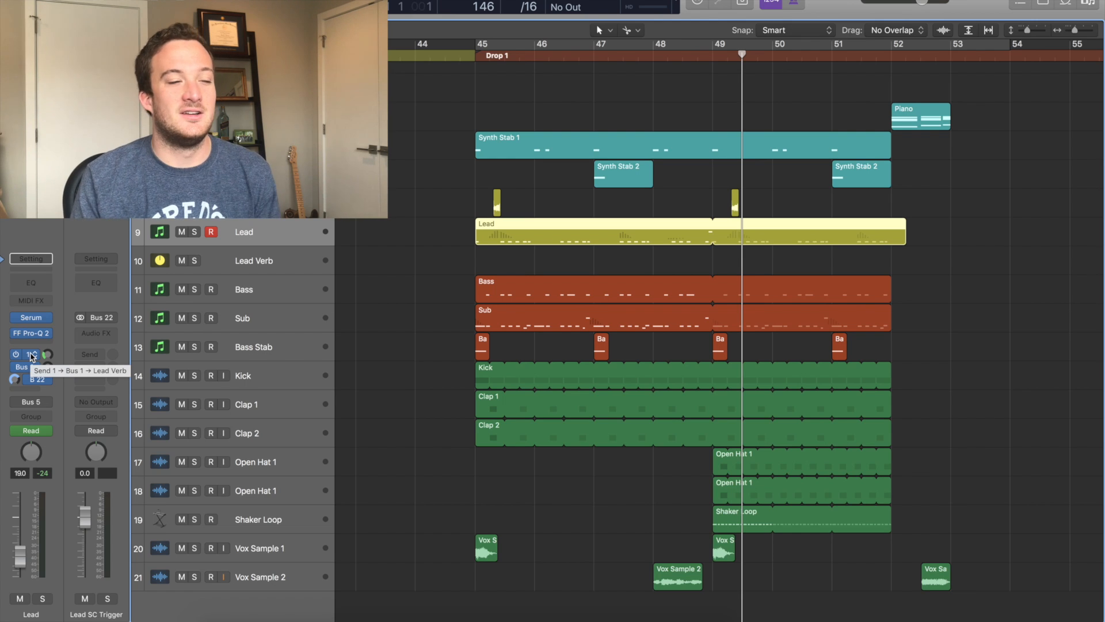
# Step: Open Pro-C on the Lead Verb channel and set its side chain source to Bus 22
pyautogui.click(32, 355)
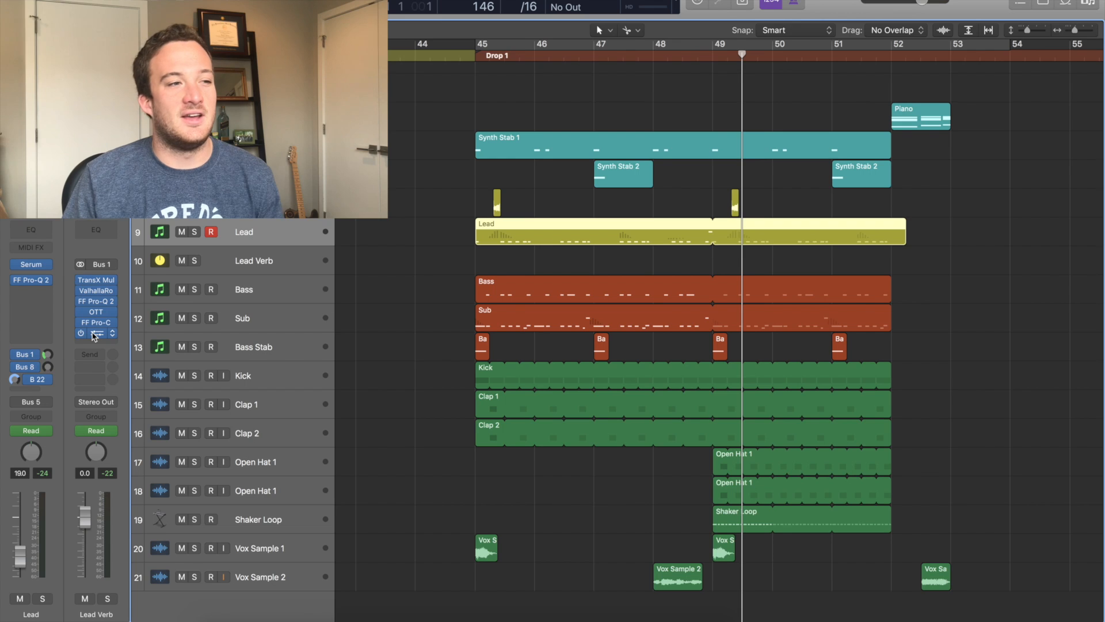
pyautogui.click(96, 323)
pyautogui.moveTo(765, 243); pyautogui.dragTo(772, 203)
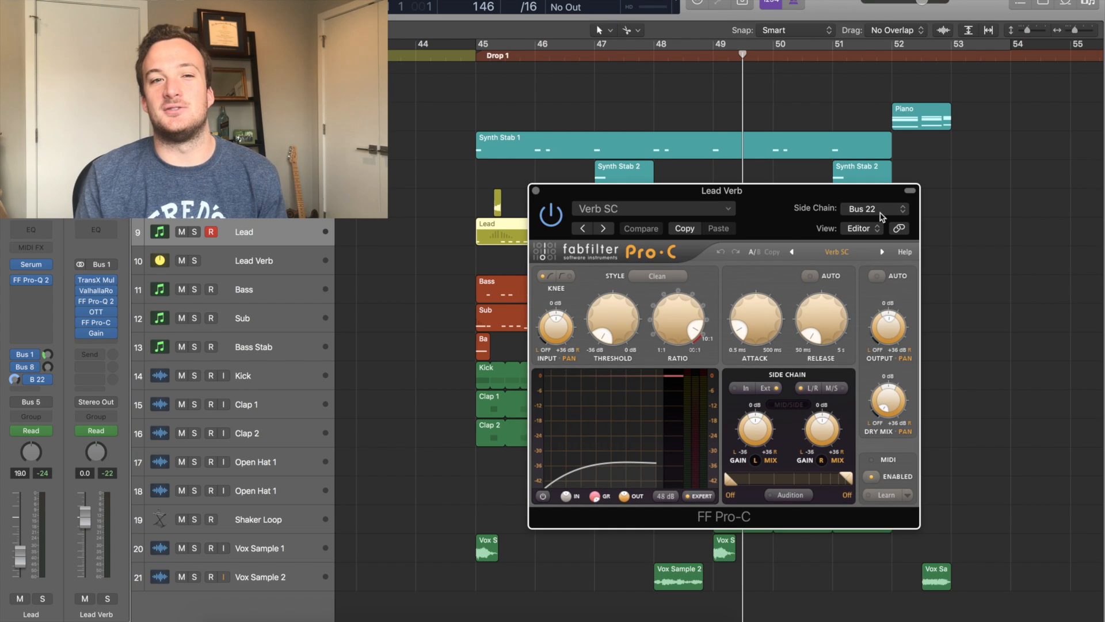
pyautogui.click(876, 209)
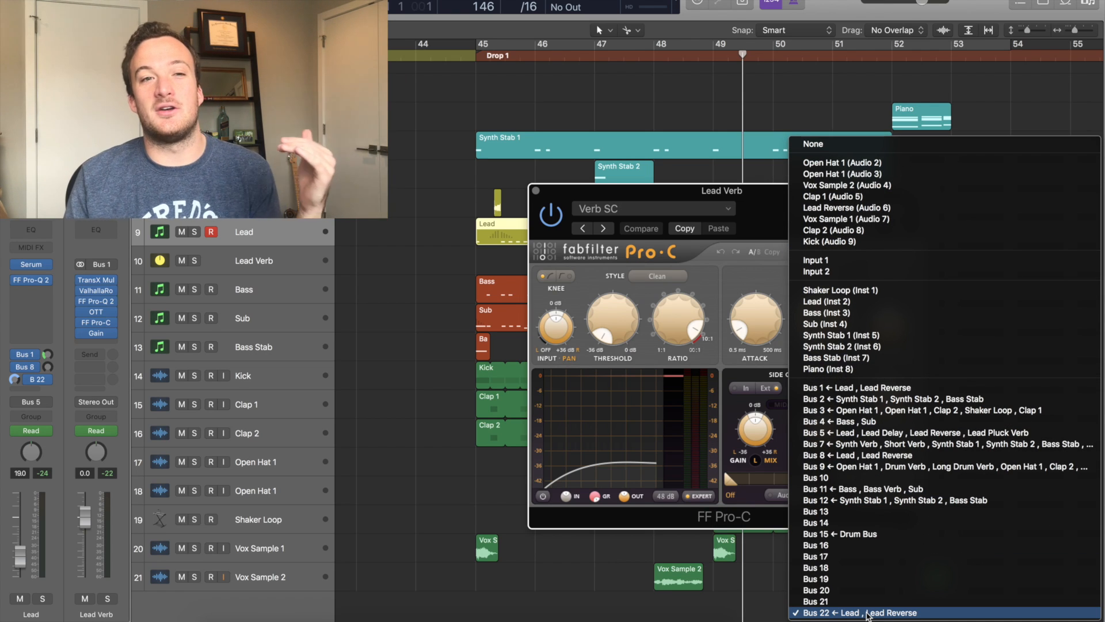
pyautogui.click(867, 614)
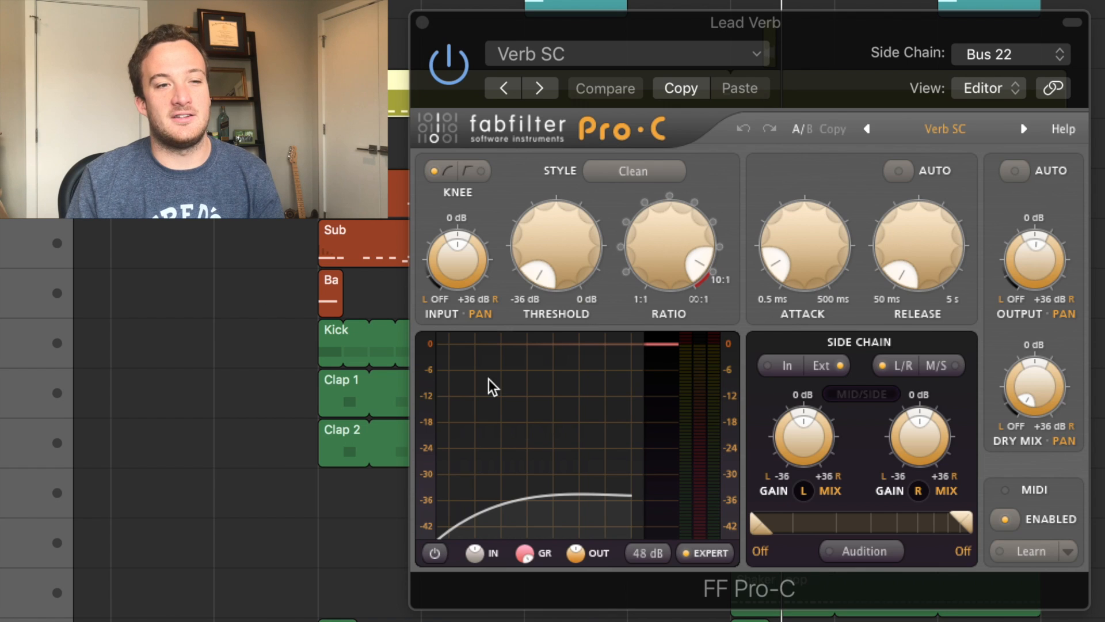
# Step: Play the lead to observe Pro-C ducking the reverb, and close the compressor window
pyautogui.press('space')
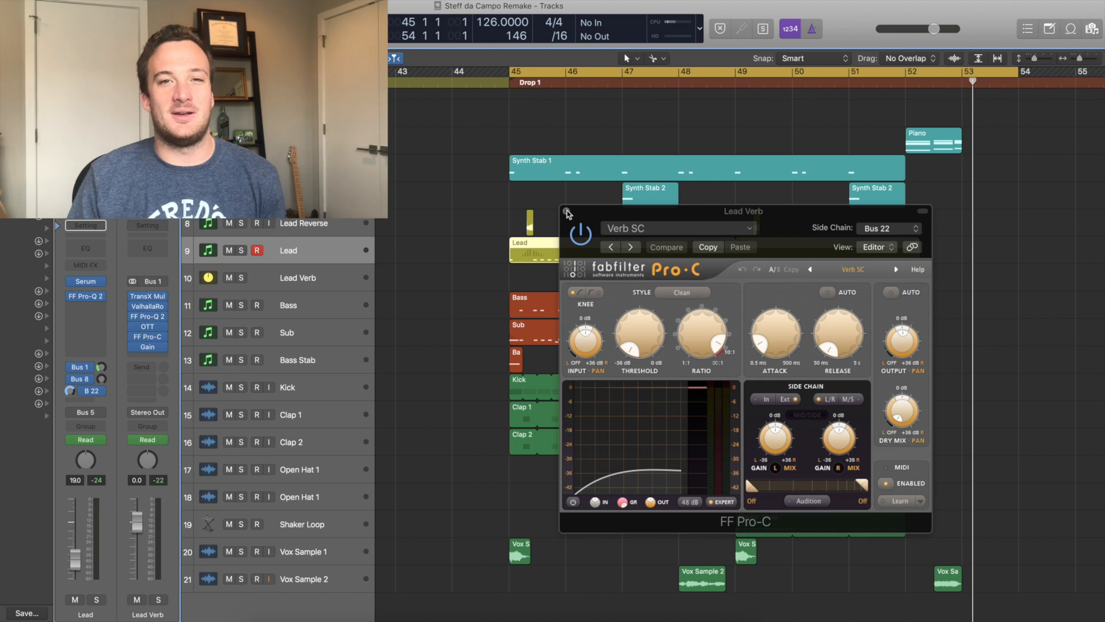
pyautogui.click(567, 213)
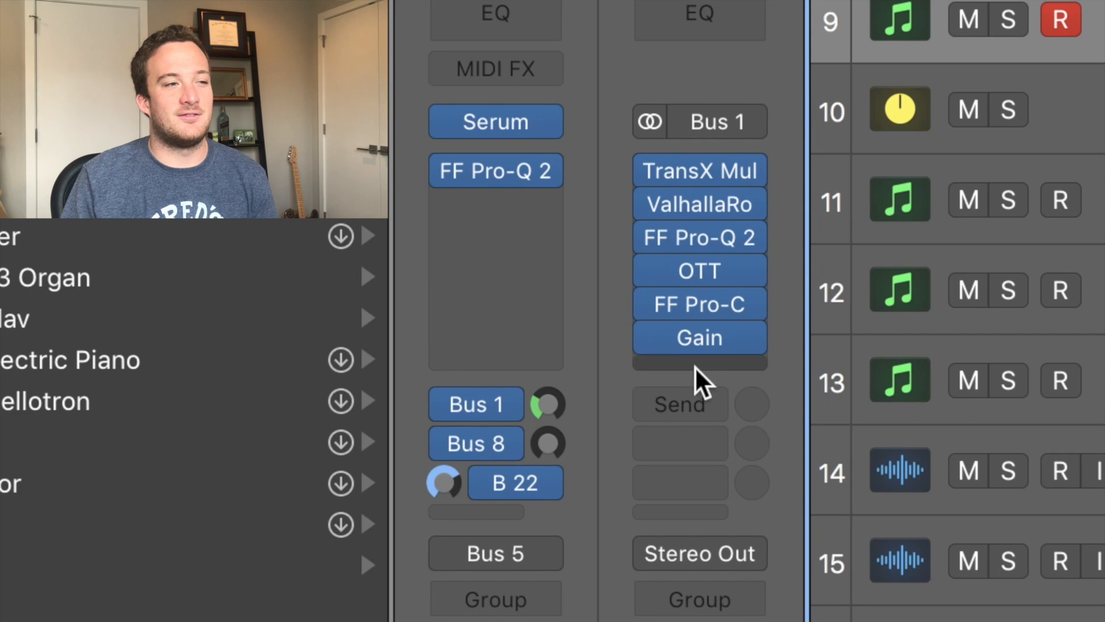
# Step: Display the track automation and examine the Lead Verb track's Gain curve across Drop 1
pyautogui.moveTo(701, 345)
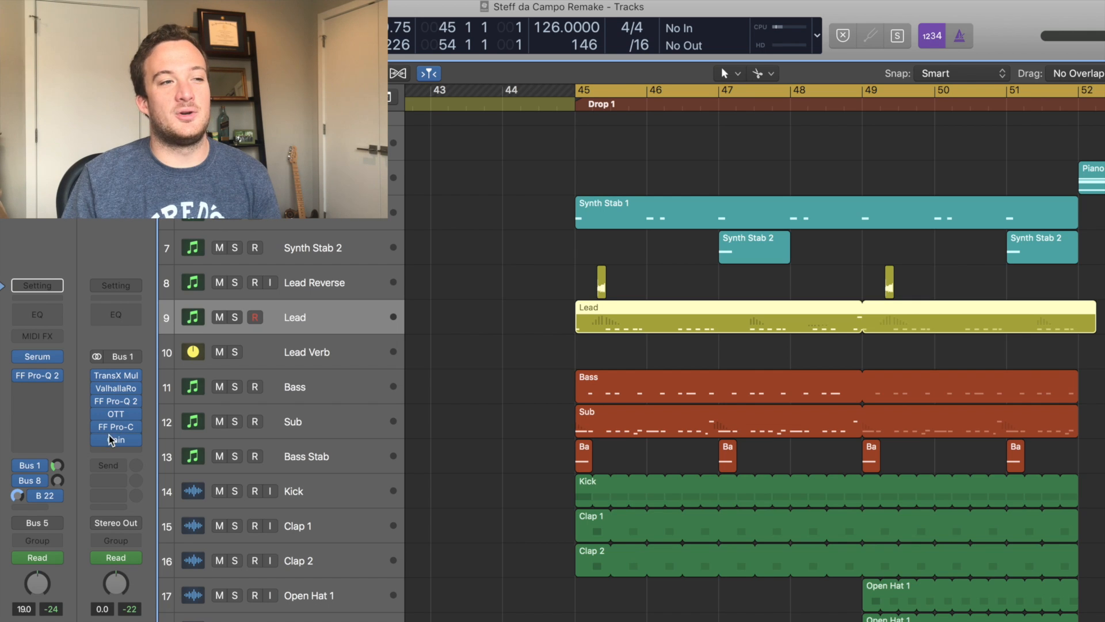
pyautogui.click(332, 359)
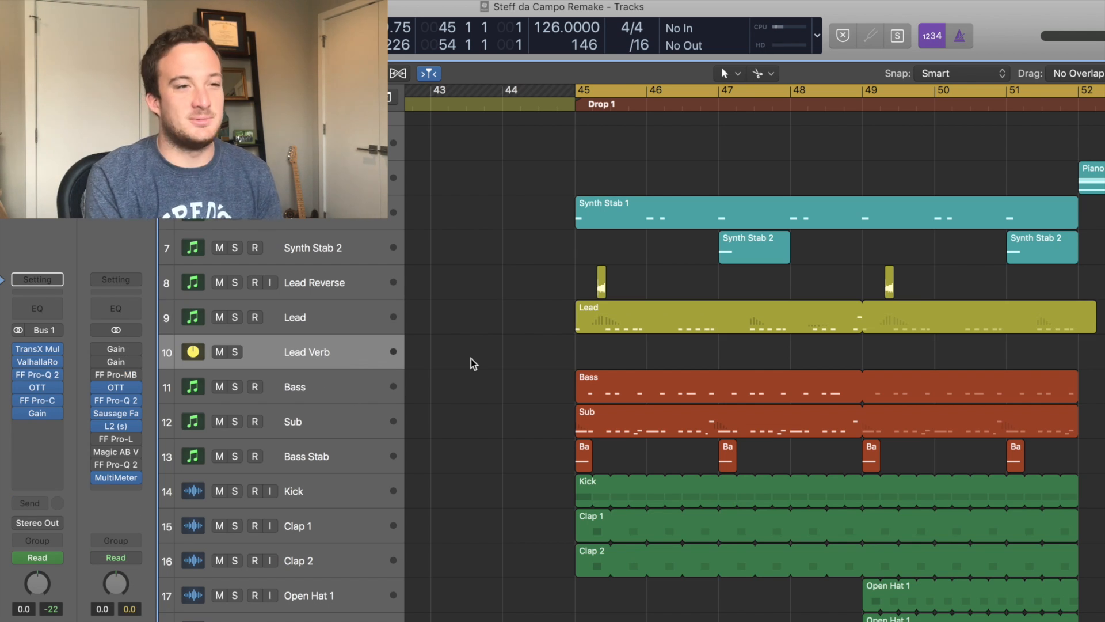
pyautogui.press('a')
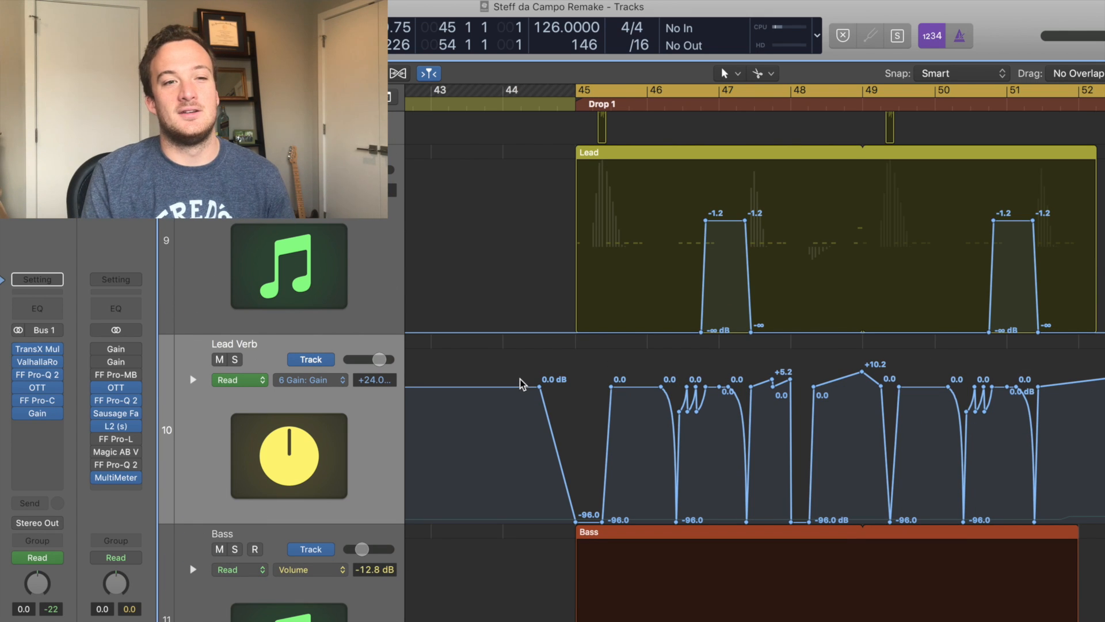
pyautogui.hscroll(6, 521, 379)
pyautogui.scroll(3, 521, 379)
pyautogui.hscroll(-6, 521, 379)
pyautogui.hscroll(1, 521, 379)
pyautogui.hscroll(2, 521, 379)
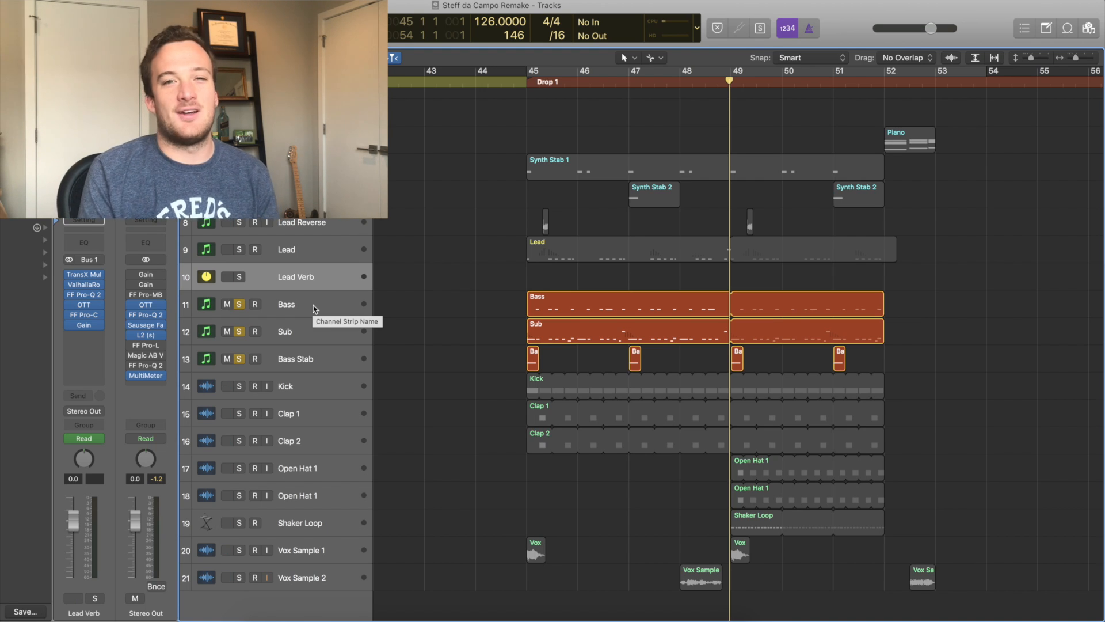
# Step: Unsolo the Sub and Bass Stab tracks, and open the Bass region in the Piano Roll for playback
pyautogui.moveTo(239, 331); pyautogui.dragTo(239, 358)
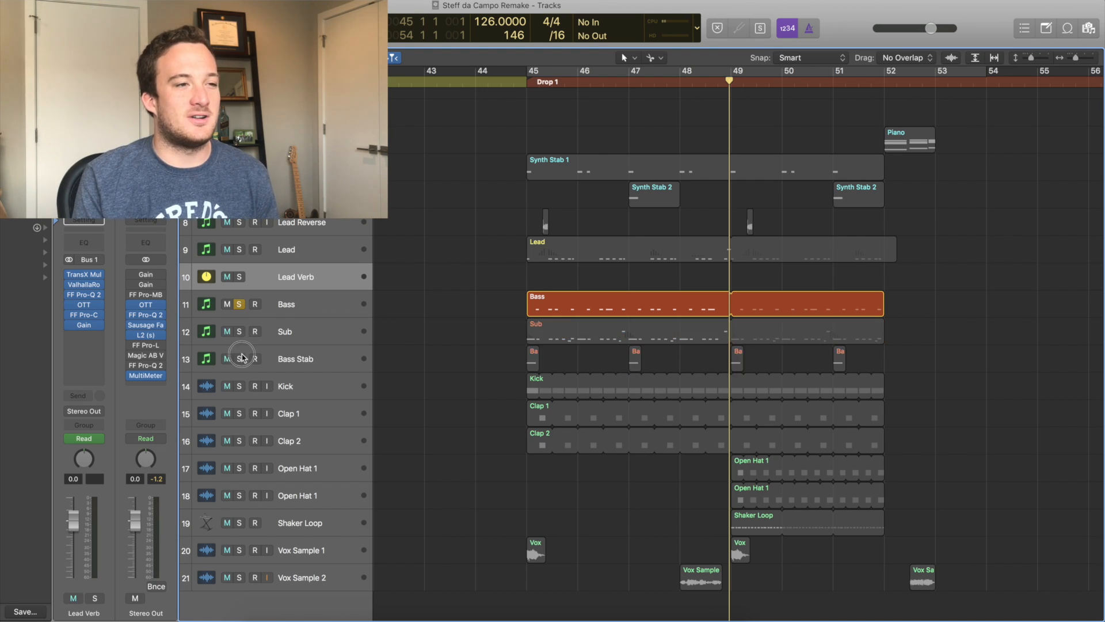
pyautogui.click(286, 313)
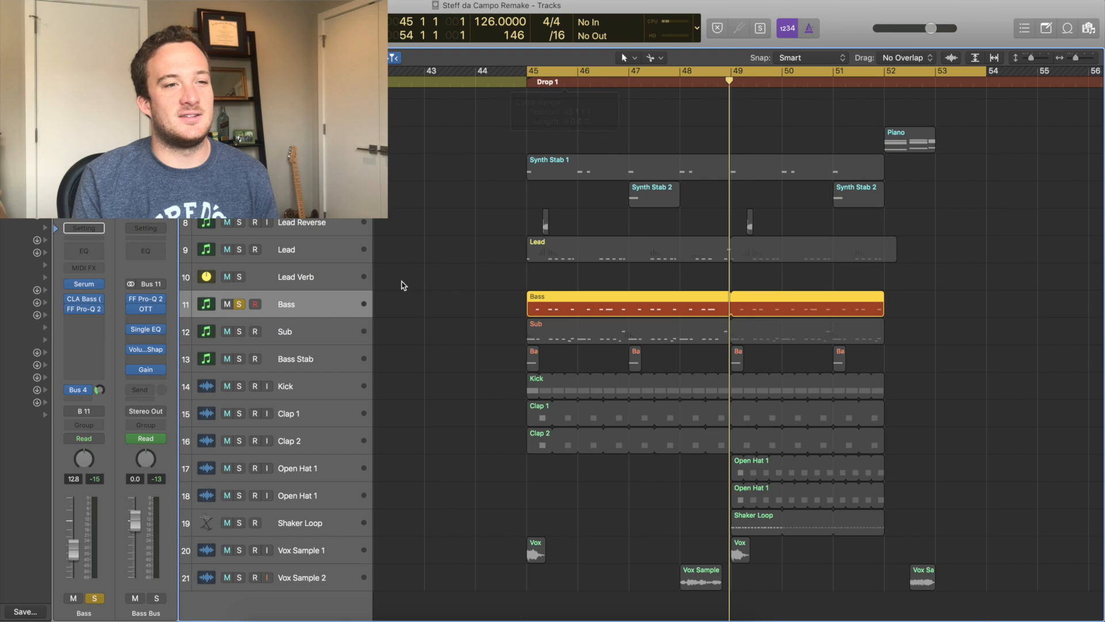
pyautogui.doubleClick(528, 300)
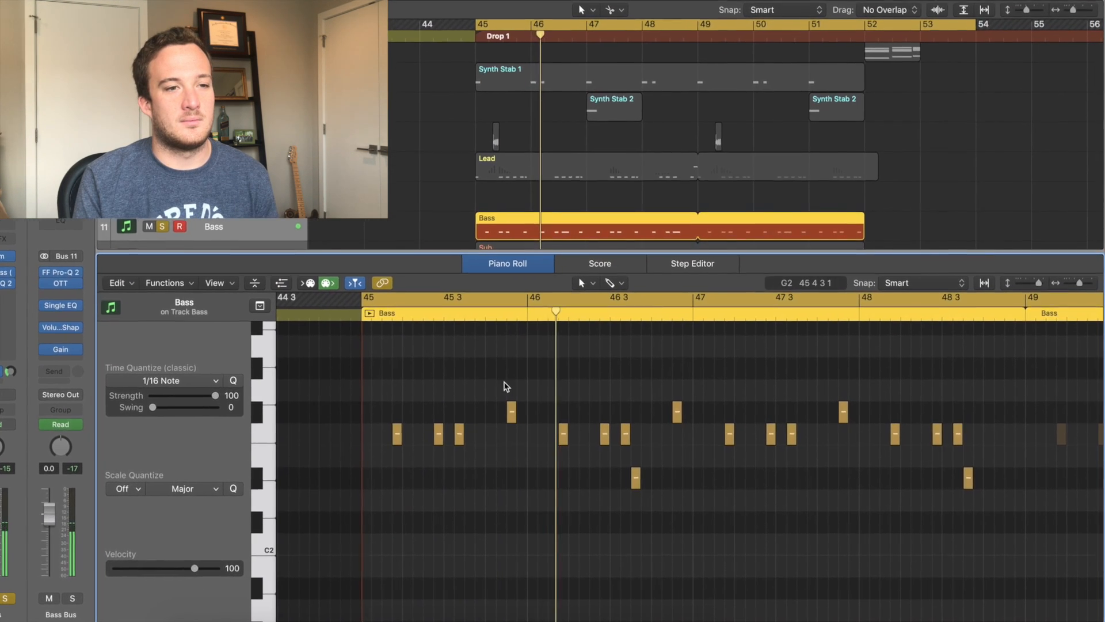
pyautogui.press('space')
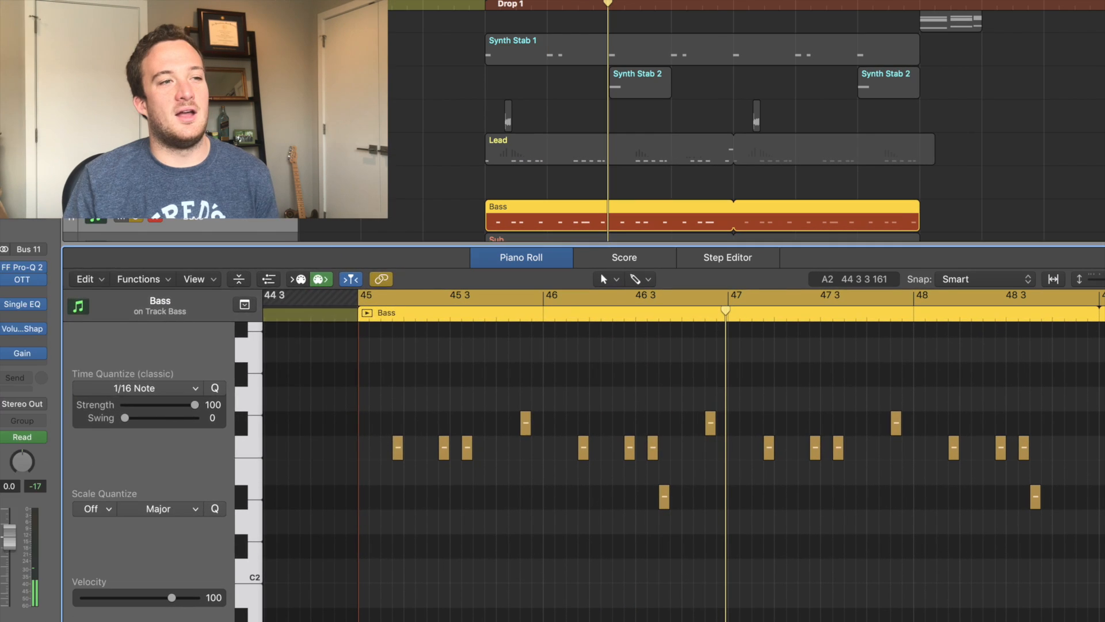
# Step: In the Bass track's Serum, check oscillator B's Spectral wavetables and set its unison to 5 voices
pyautogui.click(1, 246)
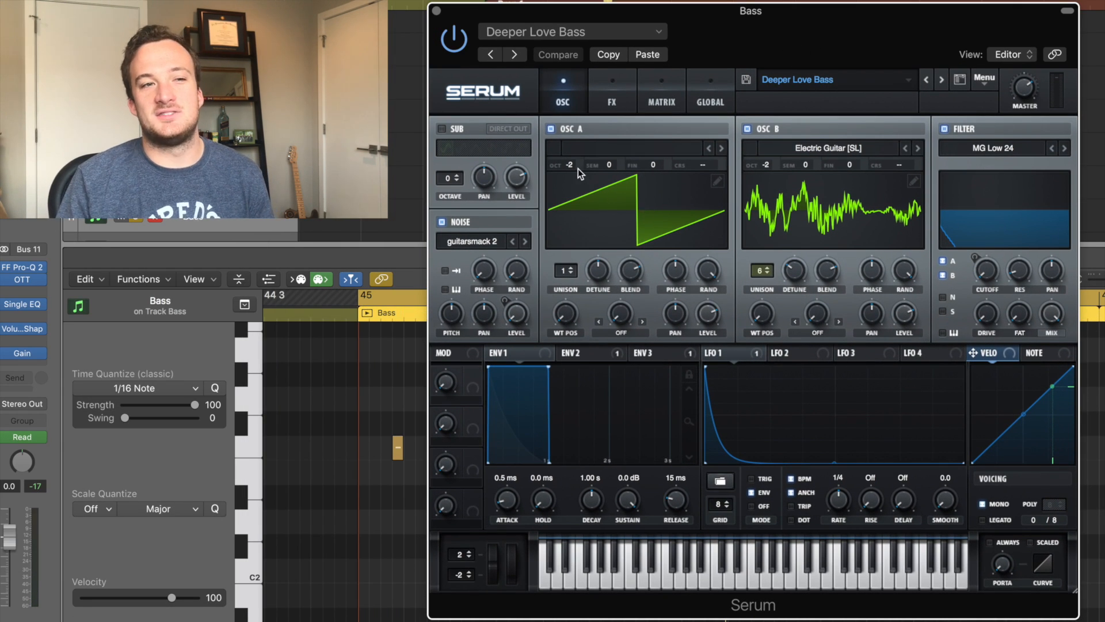
pyautogui.click(812, 150)
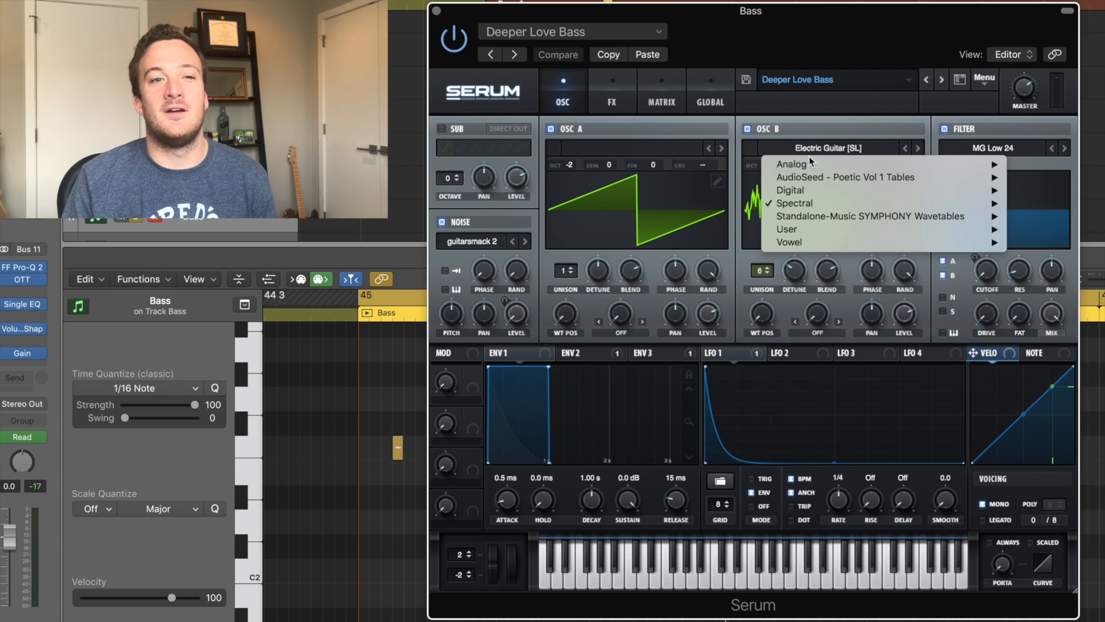
pyautogui.moveTo(816, 202)
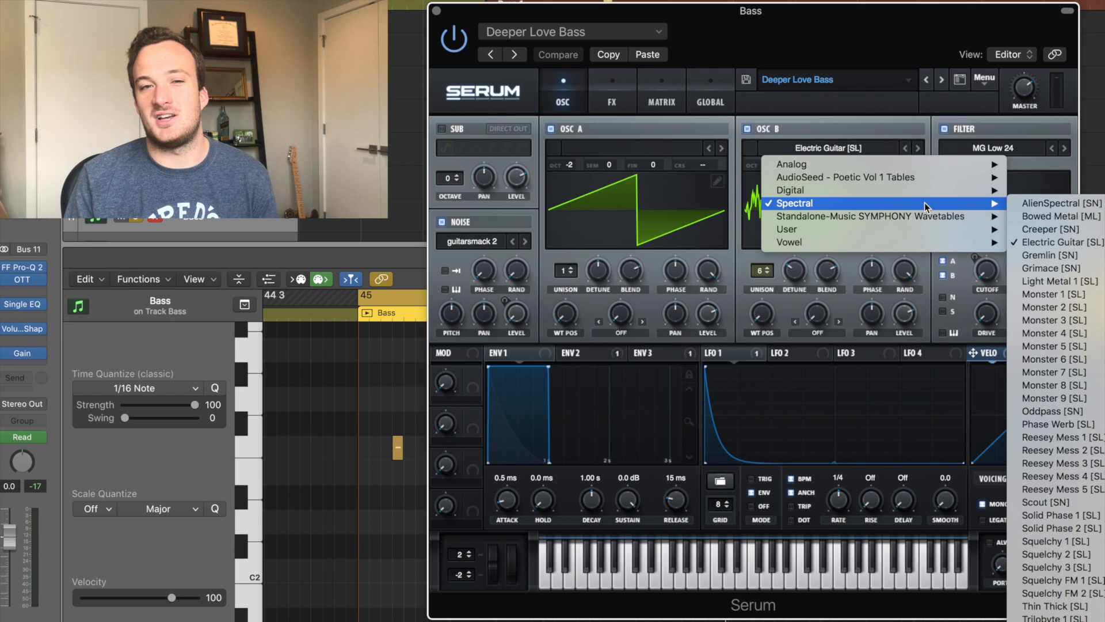
pyautogui.click(893, 136)
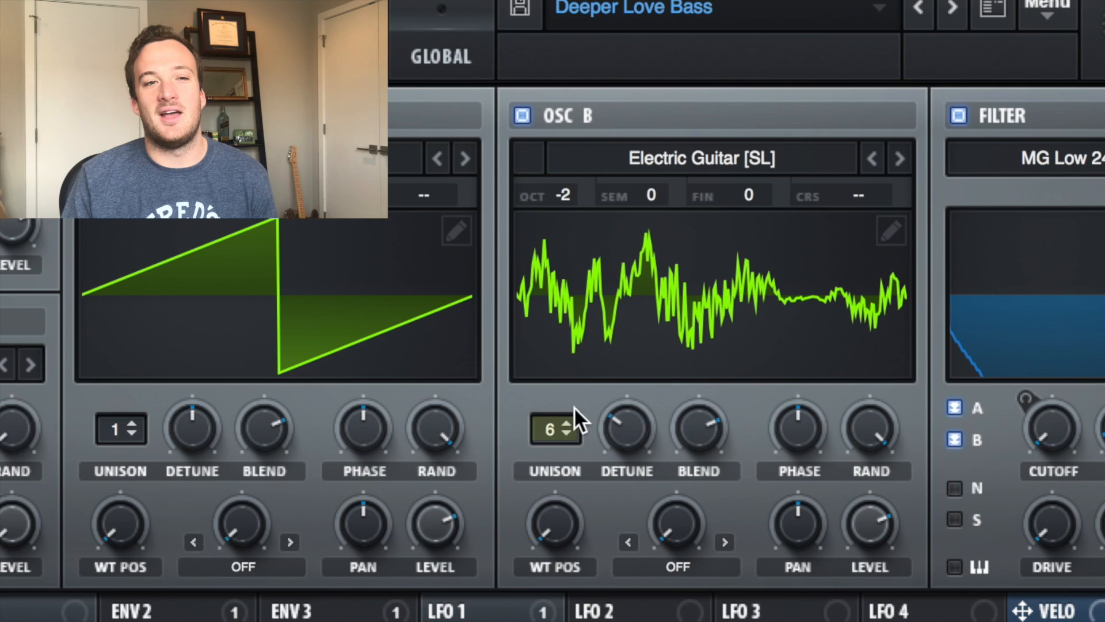
pyautogui.click(567, 433)
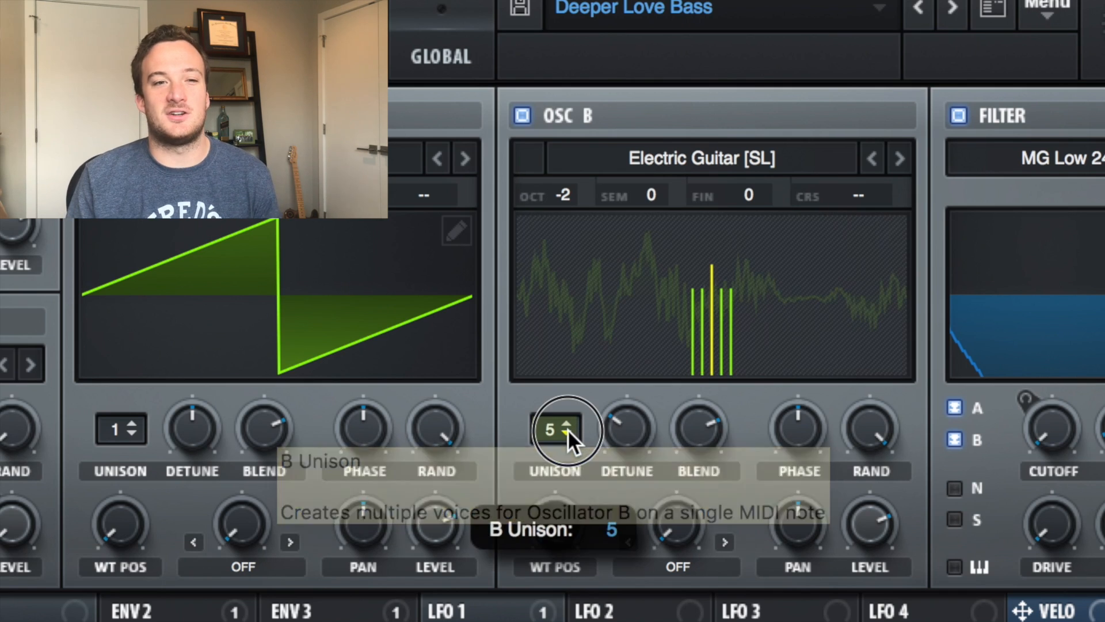
pyautogui.click(627, 434)
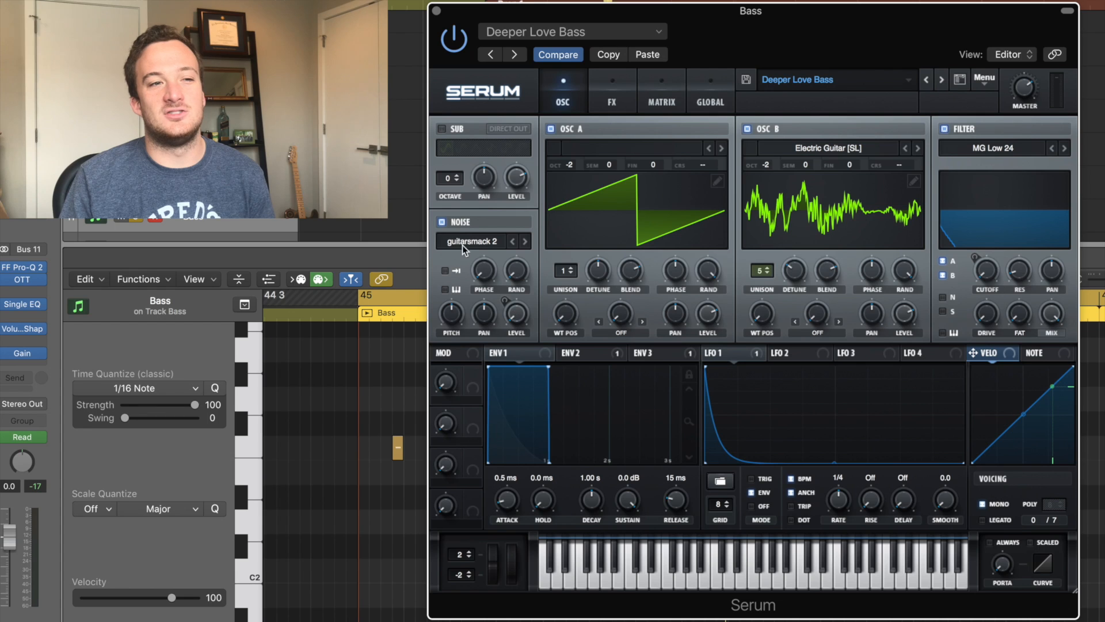
# Step: Toggle the noise oscillator off and on, and inspect what LFO 1 and Env 2 modulate
pyautogui.click(442, 222)
pyautogui.click(442, 222)
pyautogui.click(715, 351)
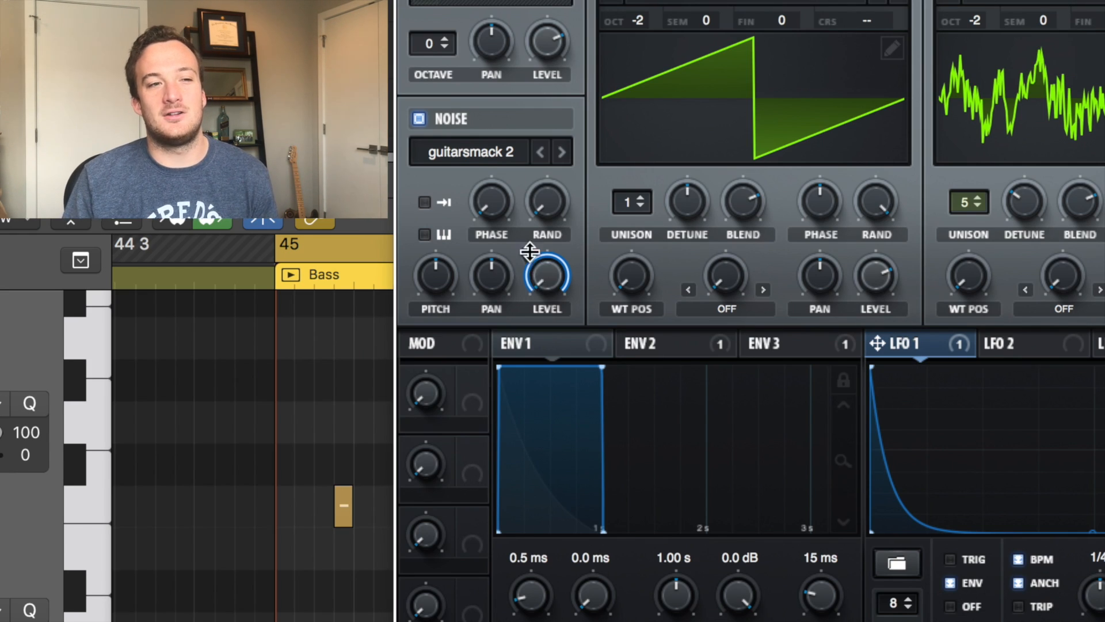
pyautogui.click(668, 343)
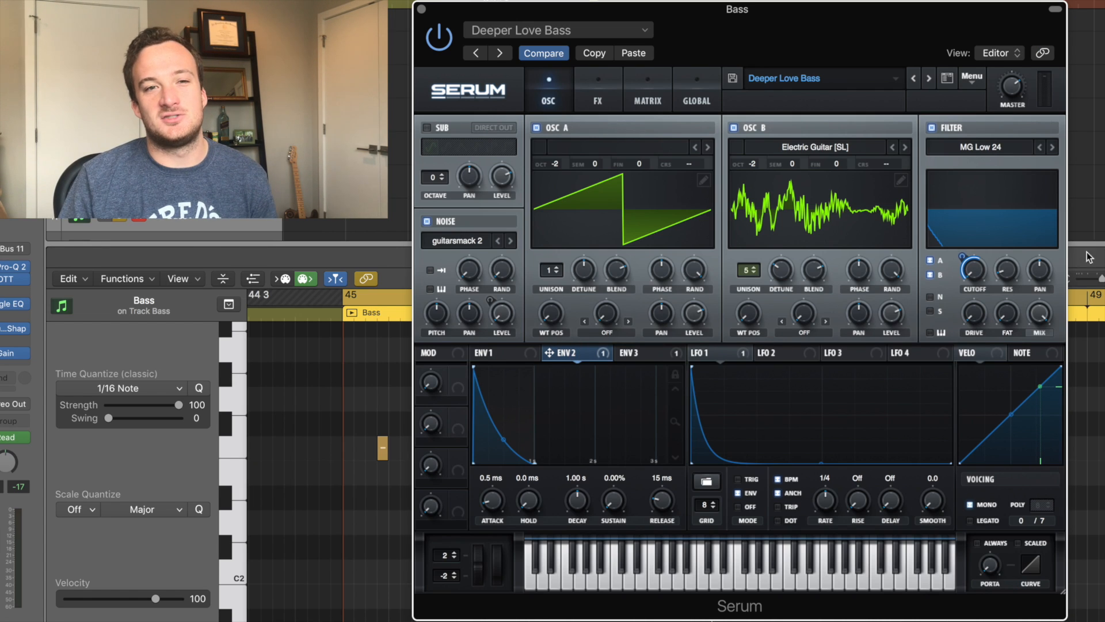
pyautogui.moveTo(974, 281)
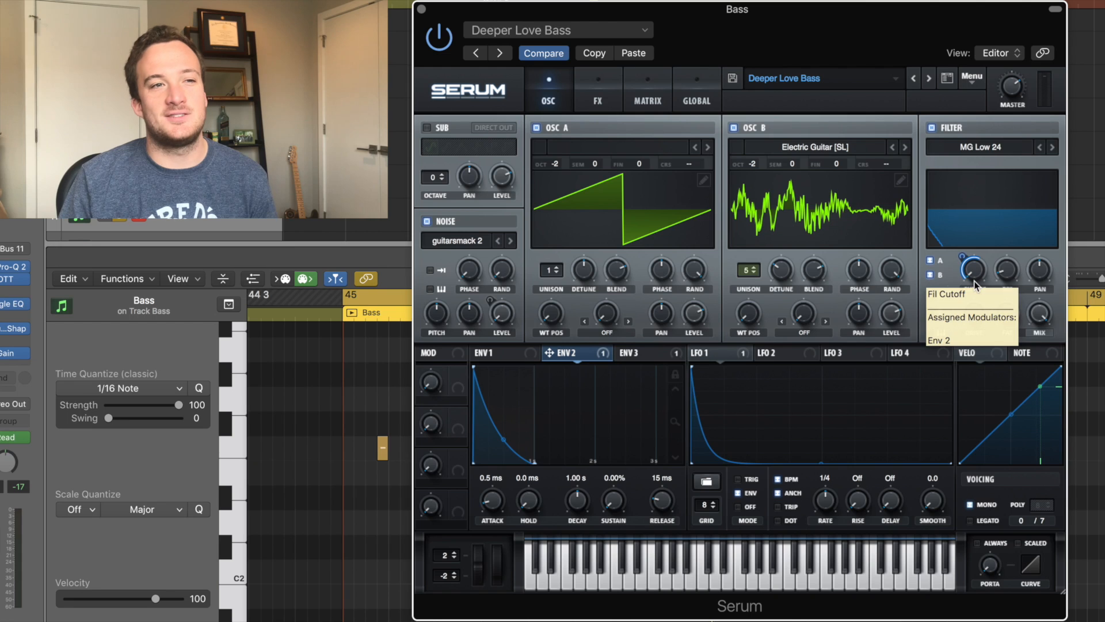
# Step: Toggle the Bass patch's Formant-I filter and Tube distortion effects to compare the sound with and without them
pyautogui.click(584, 99)
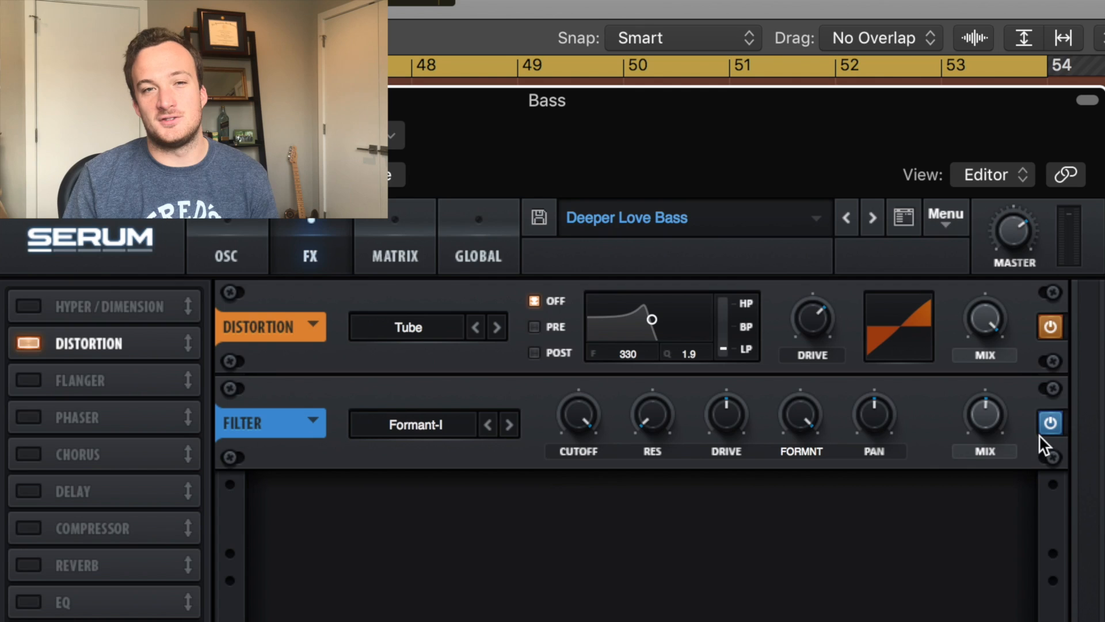
pyautogui.click(1051, 421)
pyautogui.click(1046, 329)
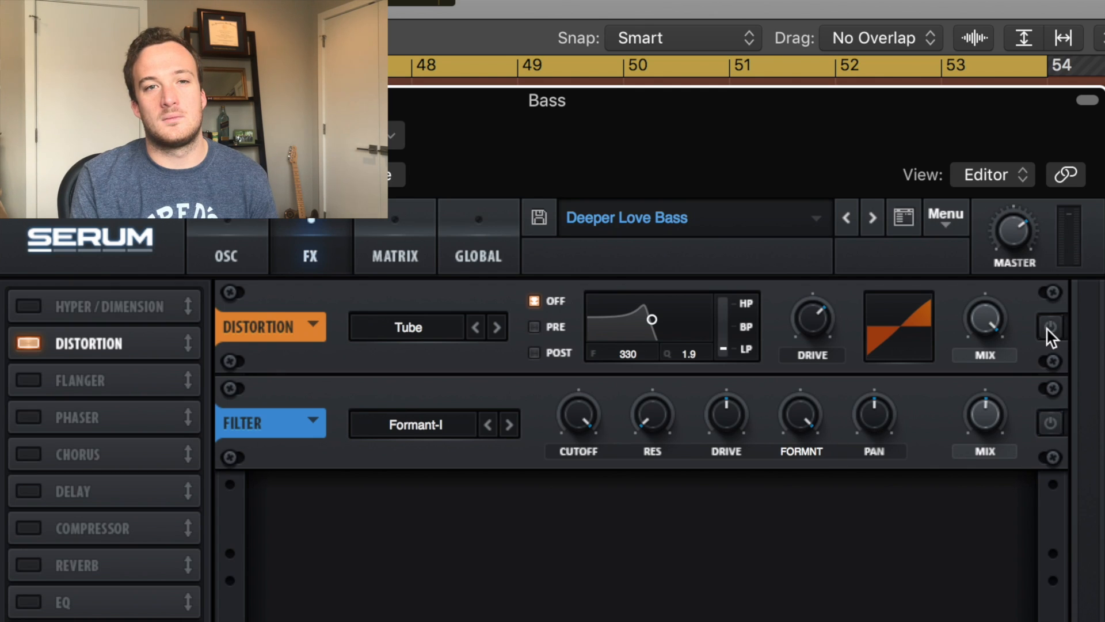
pyautogui.click(1047, 331)
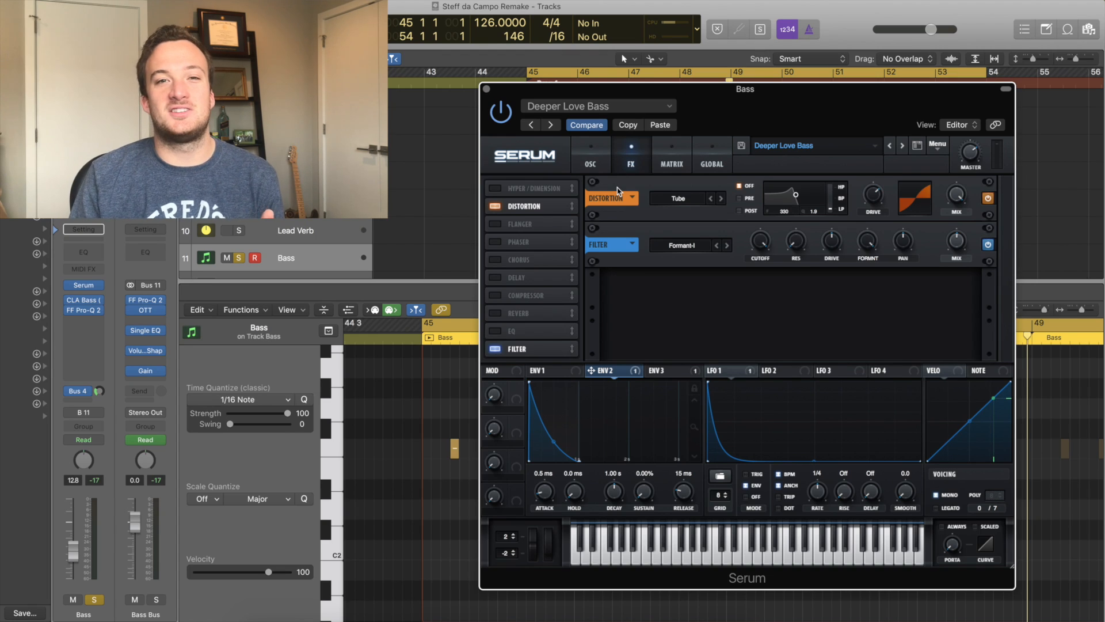
# Step: Open CLA Bass and Pro-Q 2 on the Bass channel to examine their settings
pyautogui.click(86, 299)
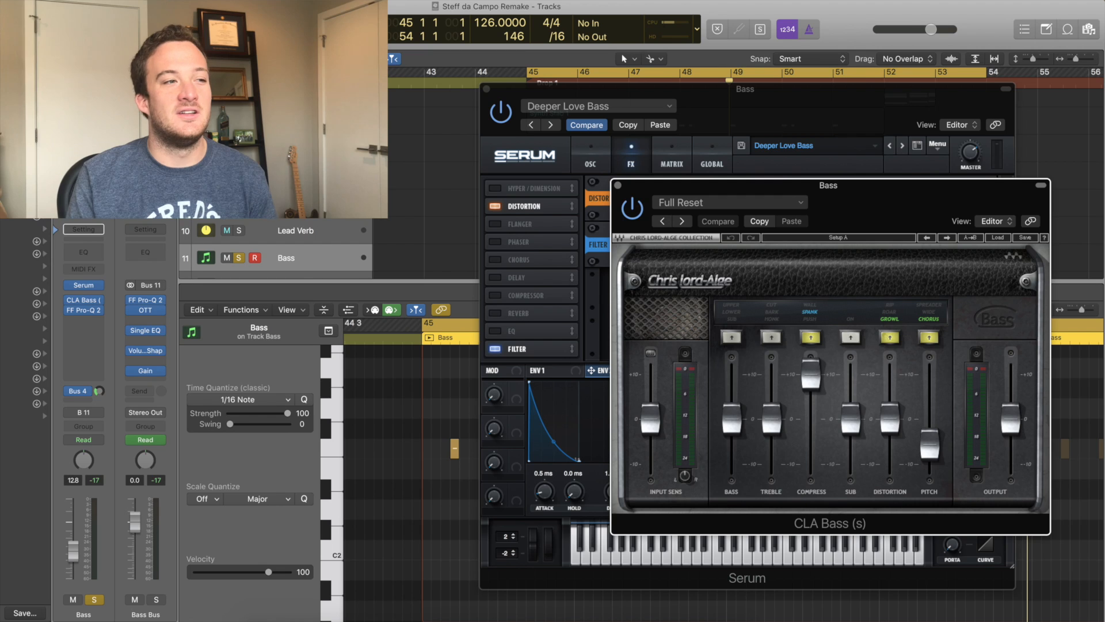
pyautogui.click(81, 310)
pyautogui.moveTo(194, 56); pyautogui.dragTo(826, 192)
pyautogui.click(709, 346)
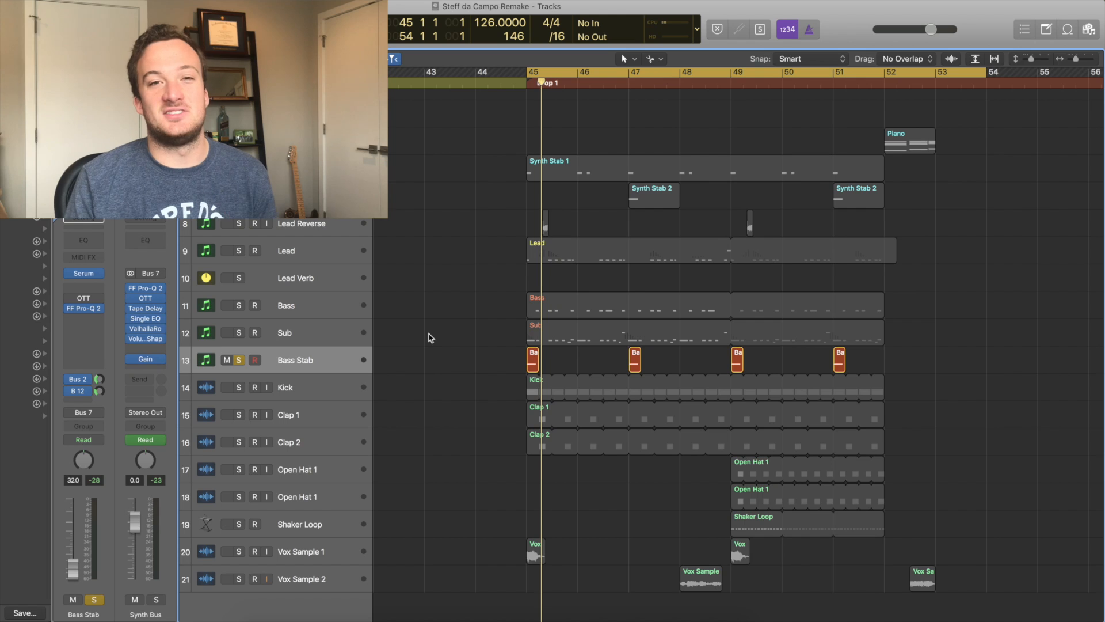
# Step: Open the Bass Stab track's Serum and inspect oscillator A's settings and the LFO 5 shape
pyautogui.click(83, 273)
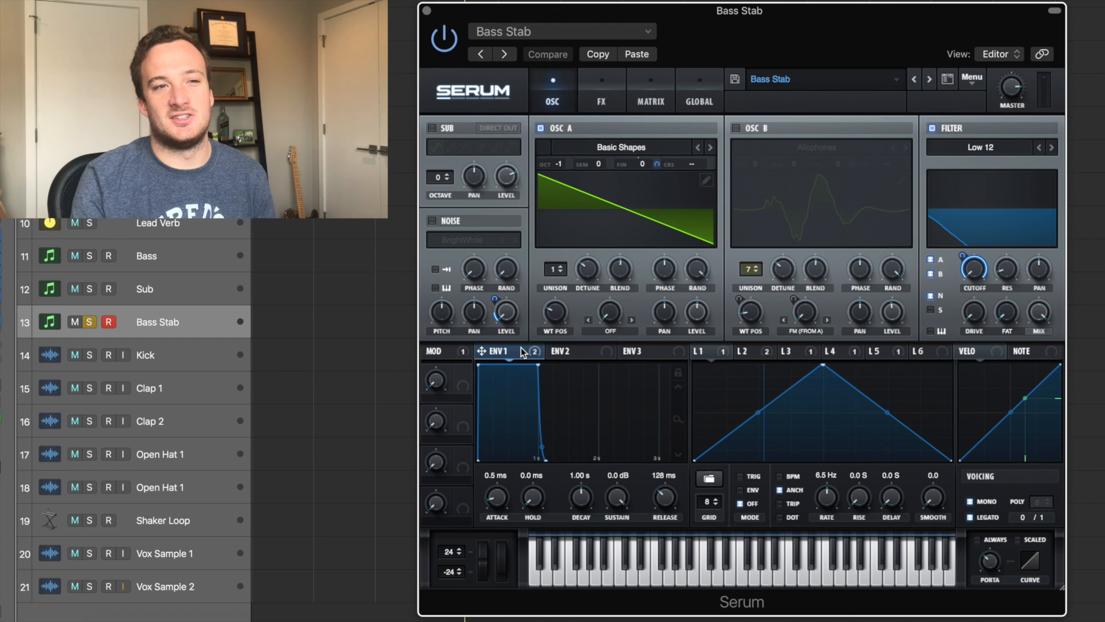
pyautogui.moveTo(562, 270); pyautogui.dragTo(562, 294)
pyautogui.click(884, 355)
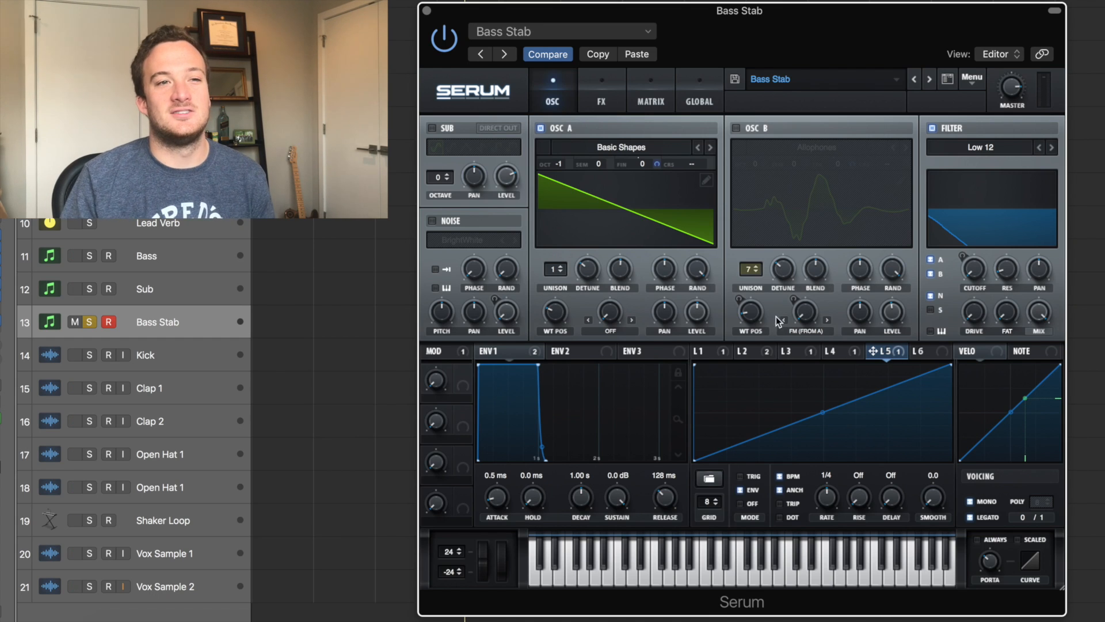
# Step: Inspect the LFO 5 row in the modulation matrix, checking its source, amount and Global Mast.Tun destination
pyautogui.click(641, 100)
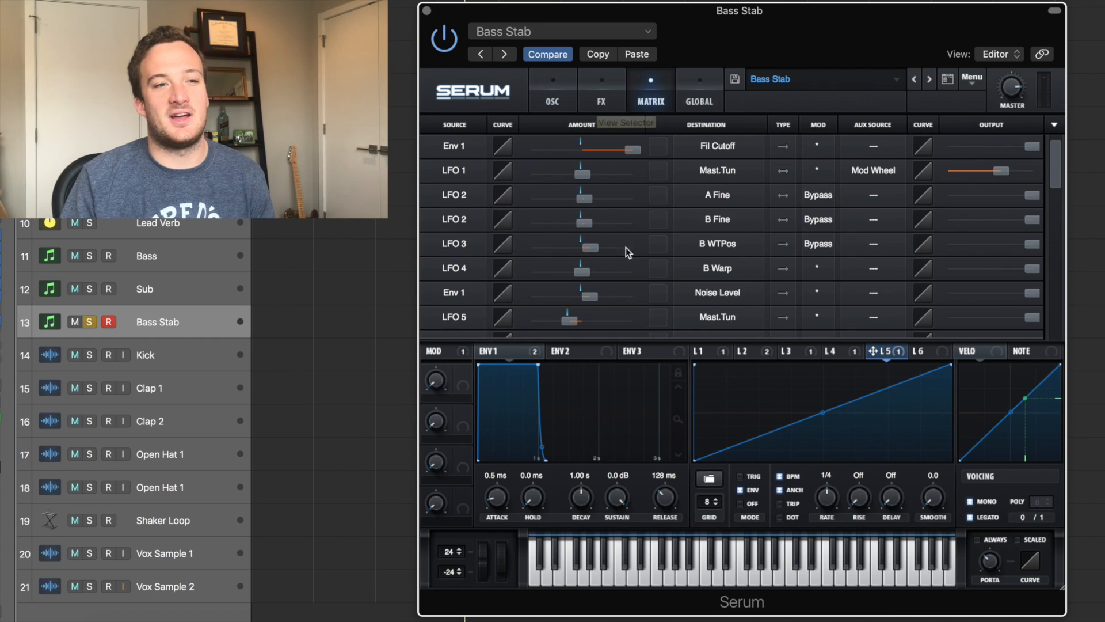
pyautogui.moveTo(1056, 173); pyautogui.dragTo(1056, 188)
pyautogui.click(451, 253)
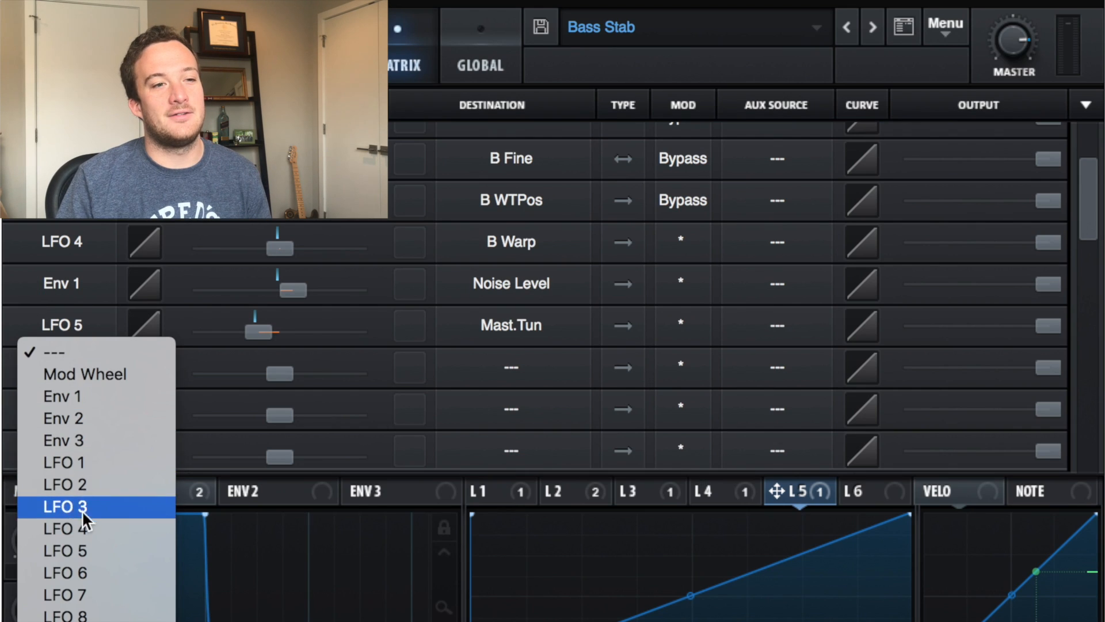
pyautogui.click(95, 538)
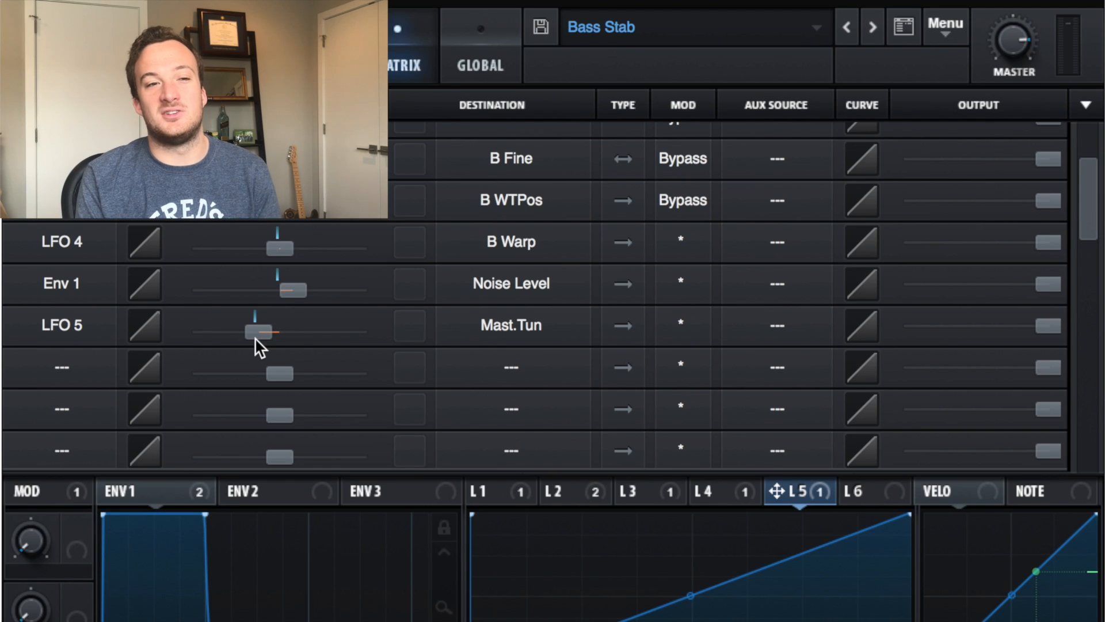
pyautogui.click(256, 340)
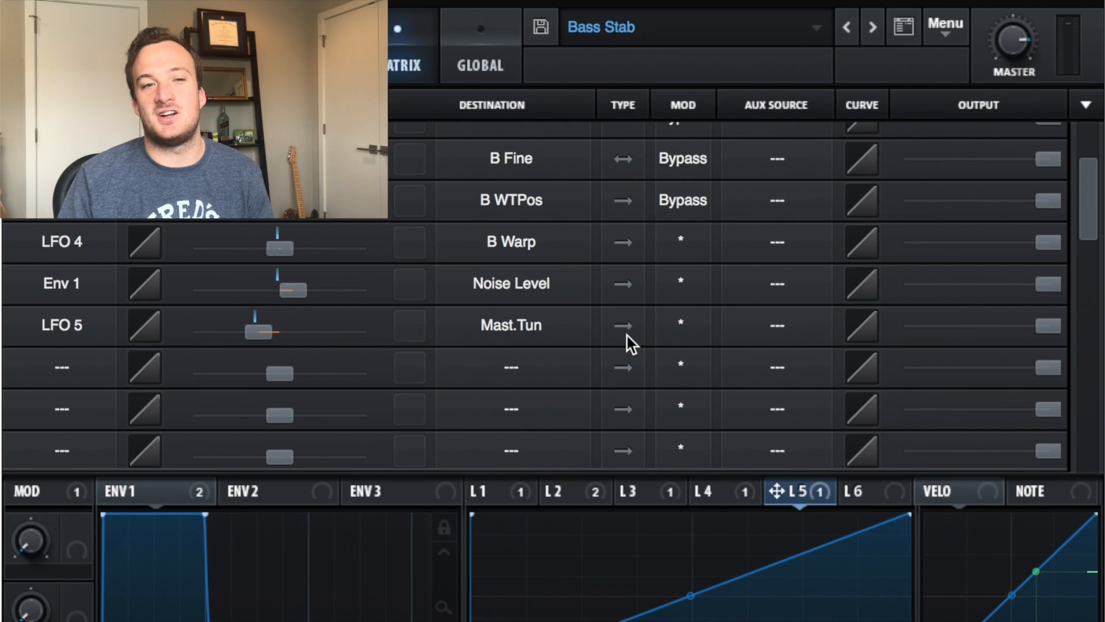
pyautogui.click(533, 330)
pyautogui.moveTo(530, 504)
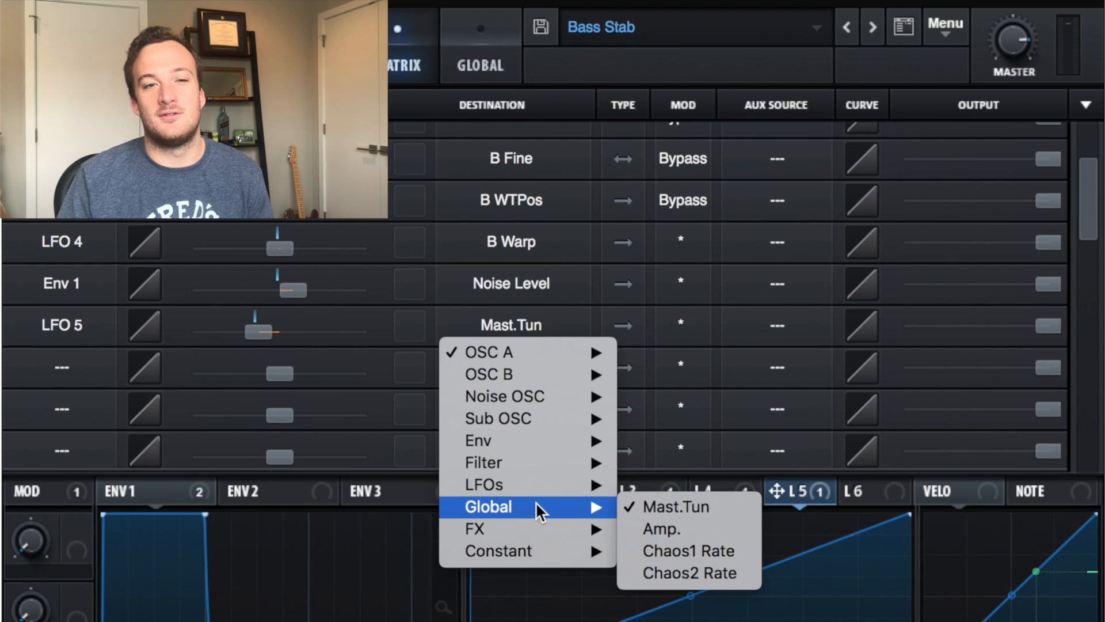
pyautogui.click(637, 507)
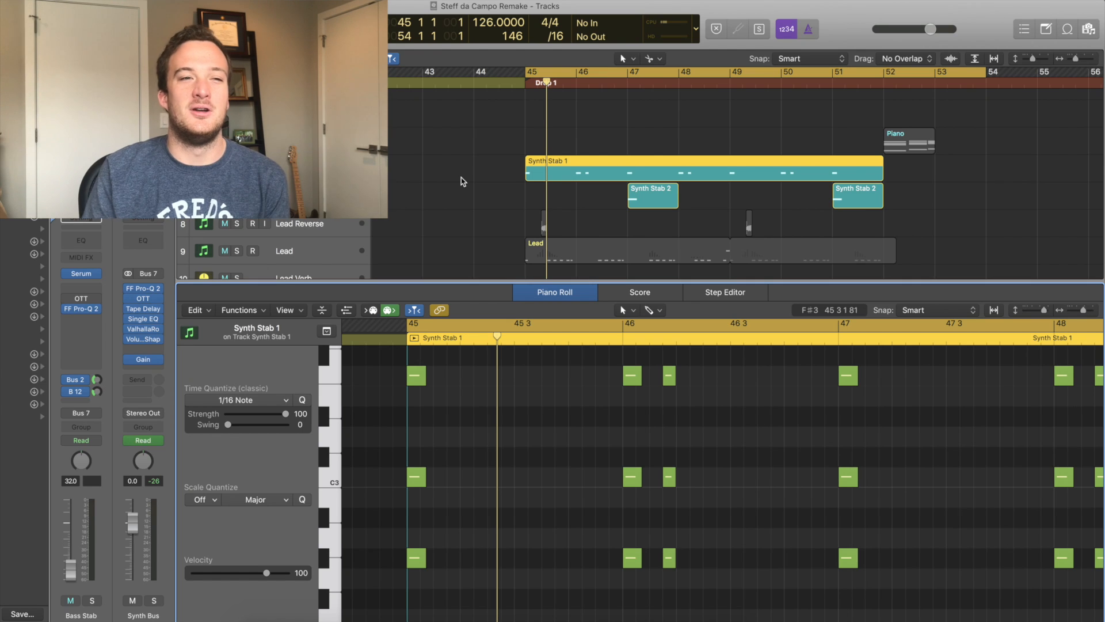
# Step: Play the synth stabs from the start of Drop 1
pyautogui.press('space')
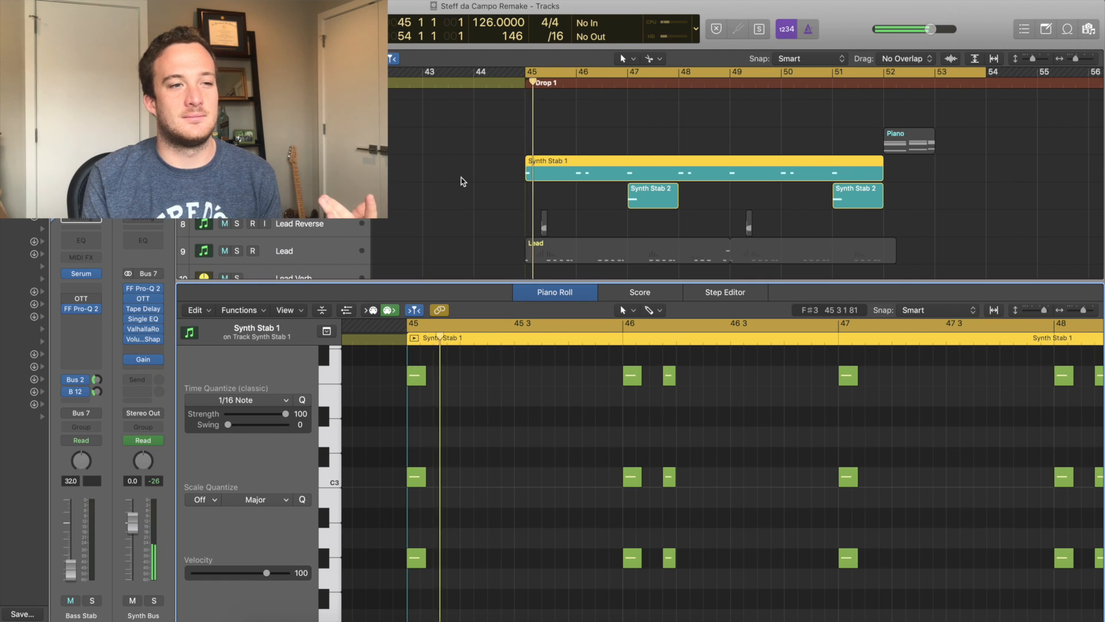